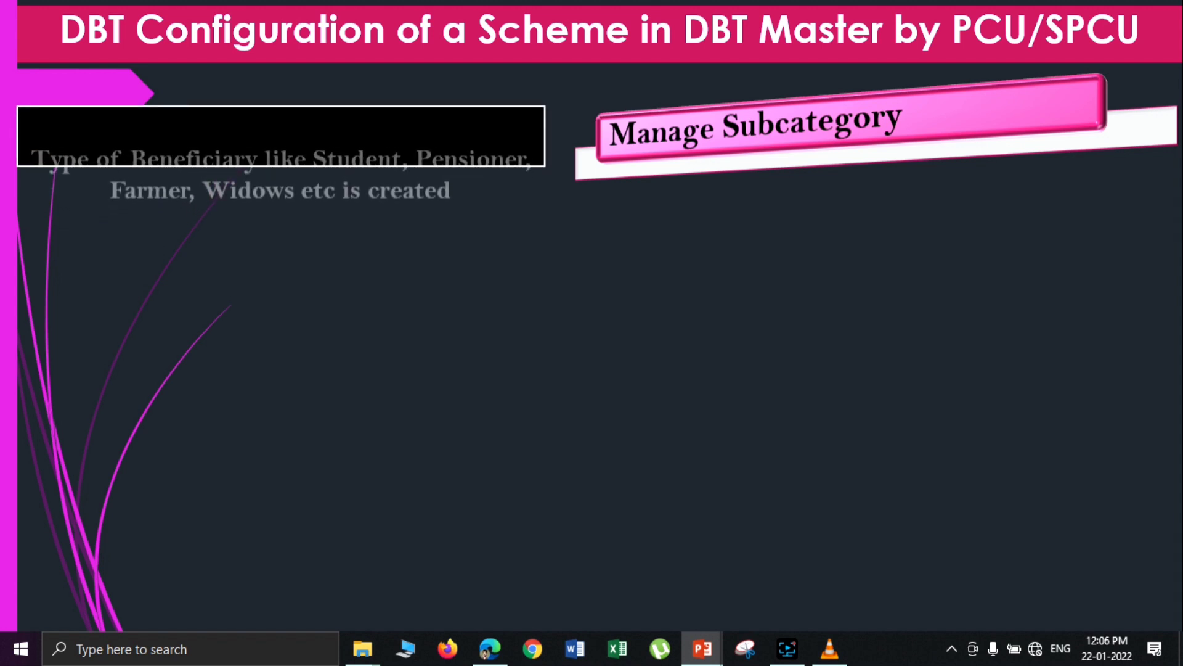
Open the Manage Subcategory form from Masters > DBT Master
double_click(898, 101)
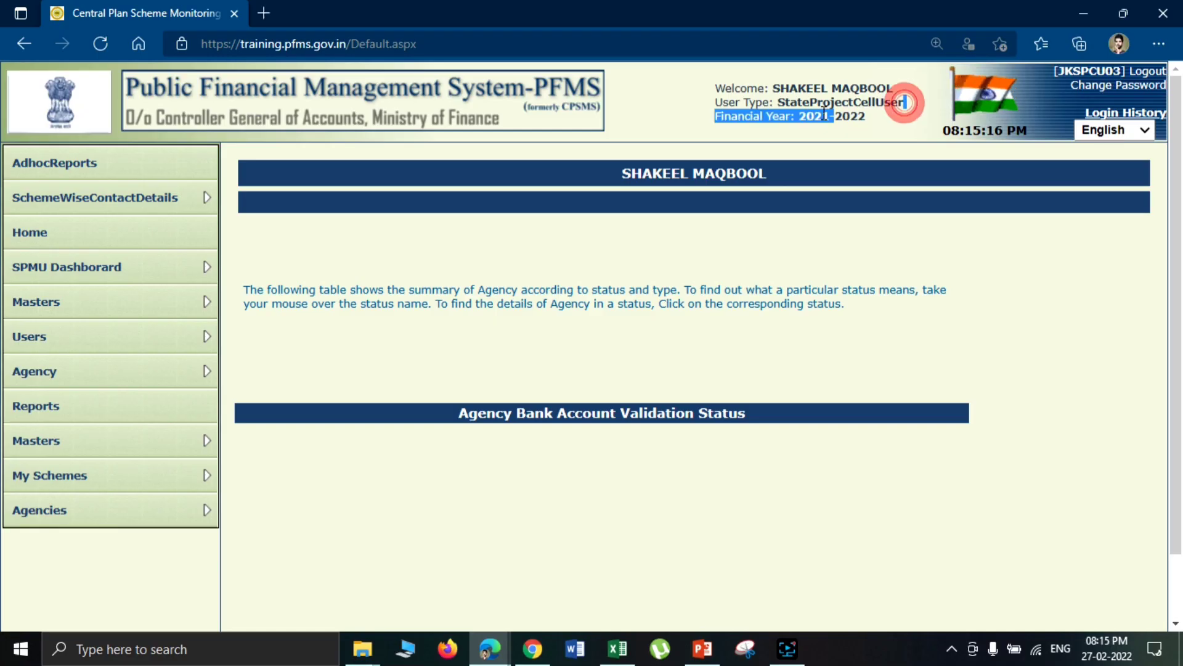
left_click(525, 347)
mouse_move(212, 302)
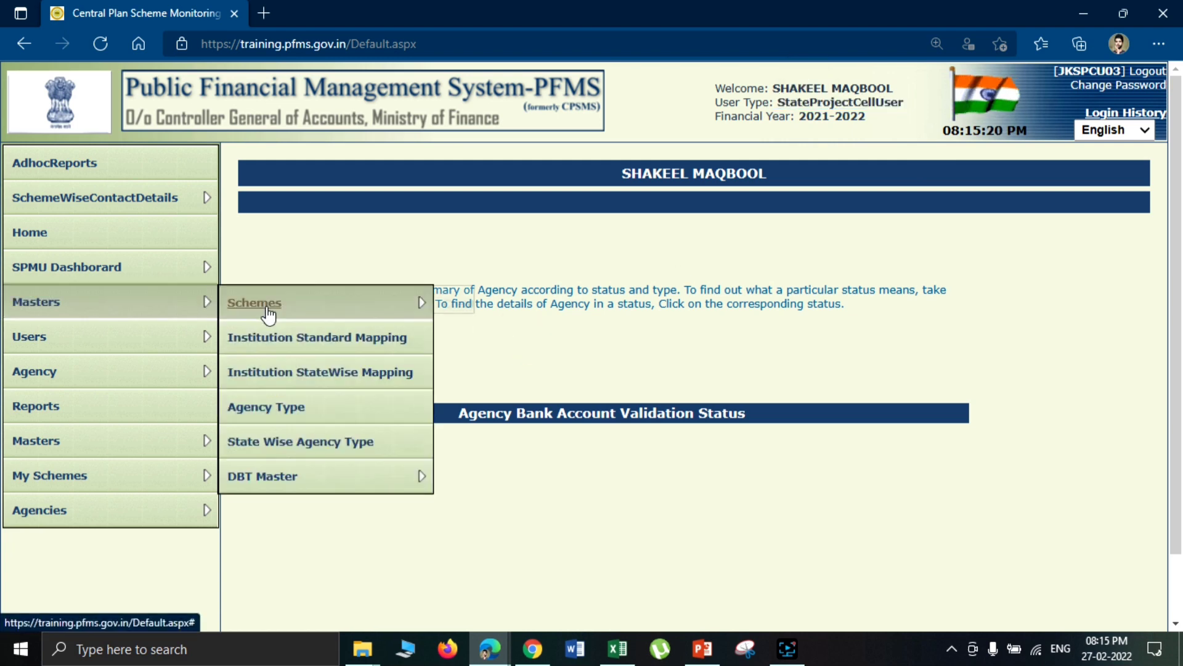
left_click(280, 444)
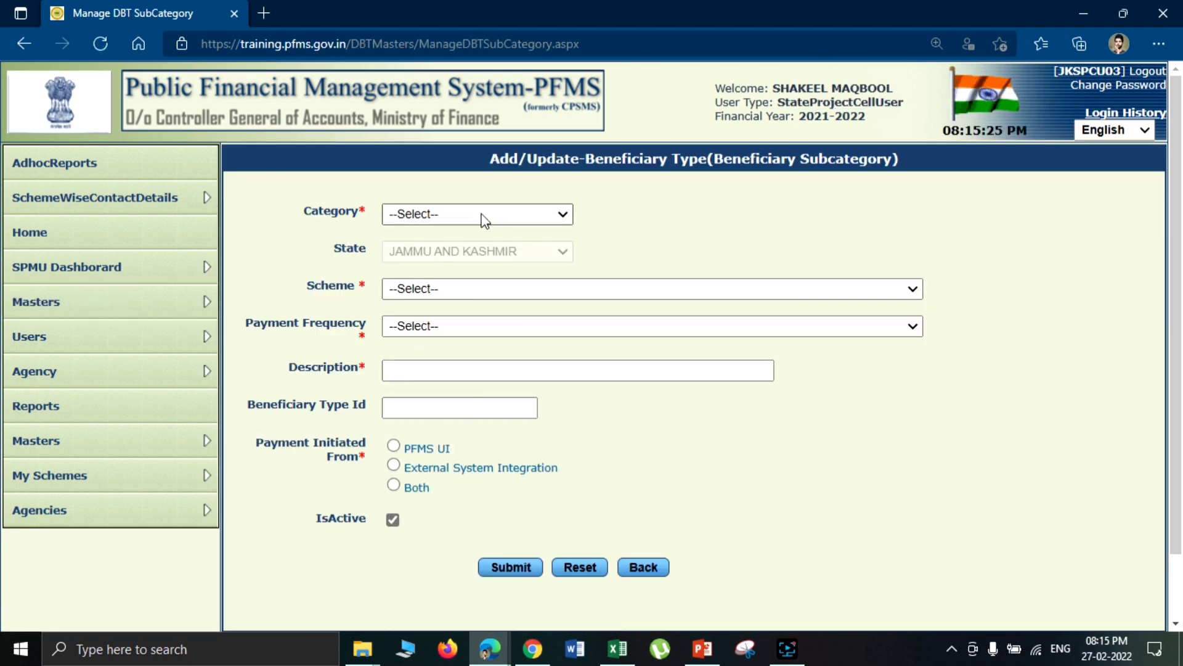
Add beneficiary type 'Girl' under 1 - Student for scheme JK141, Monthly, initiated from PFMS UI
left_click(481, 214)
left_click(479, 244)
left_click(481, 288)
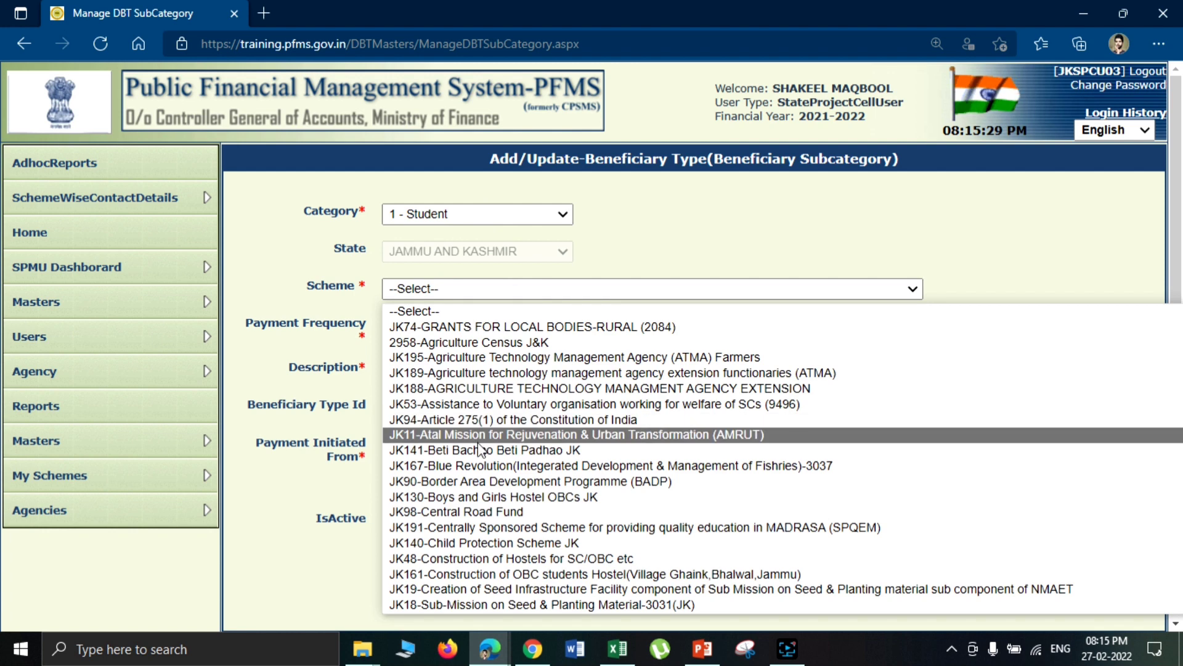
left_click(478, 450)
left_click(466, 326)
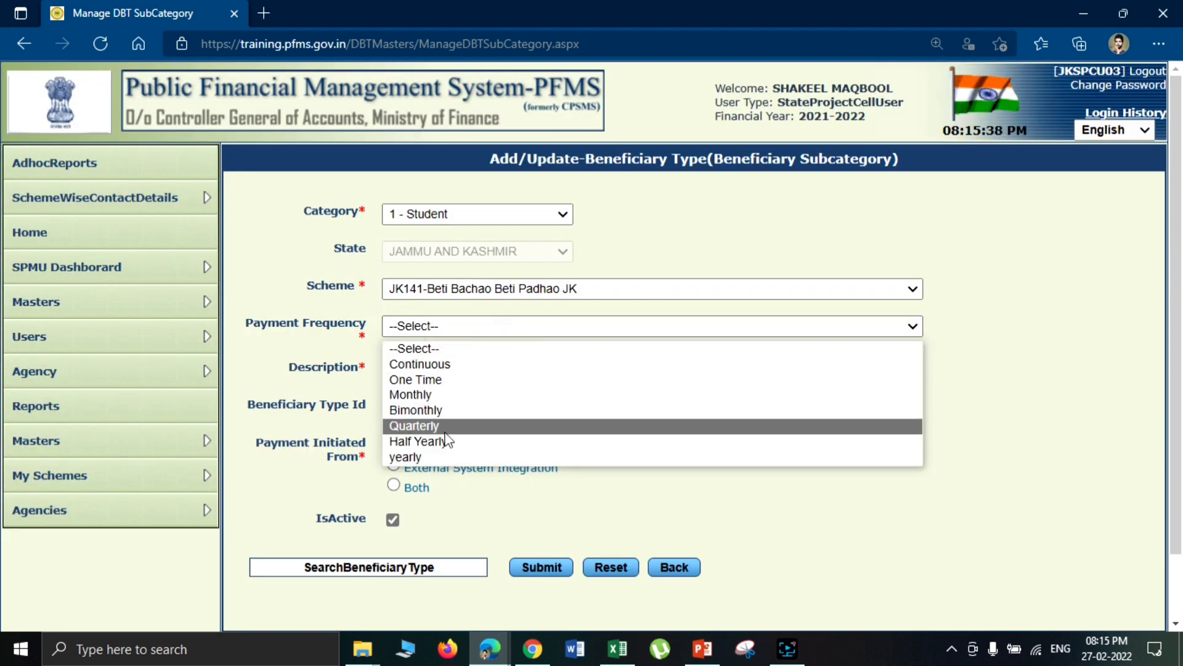
left_click(442, 391)
left_click(444, 374)
type("G")
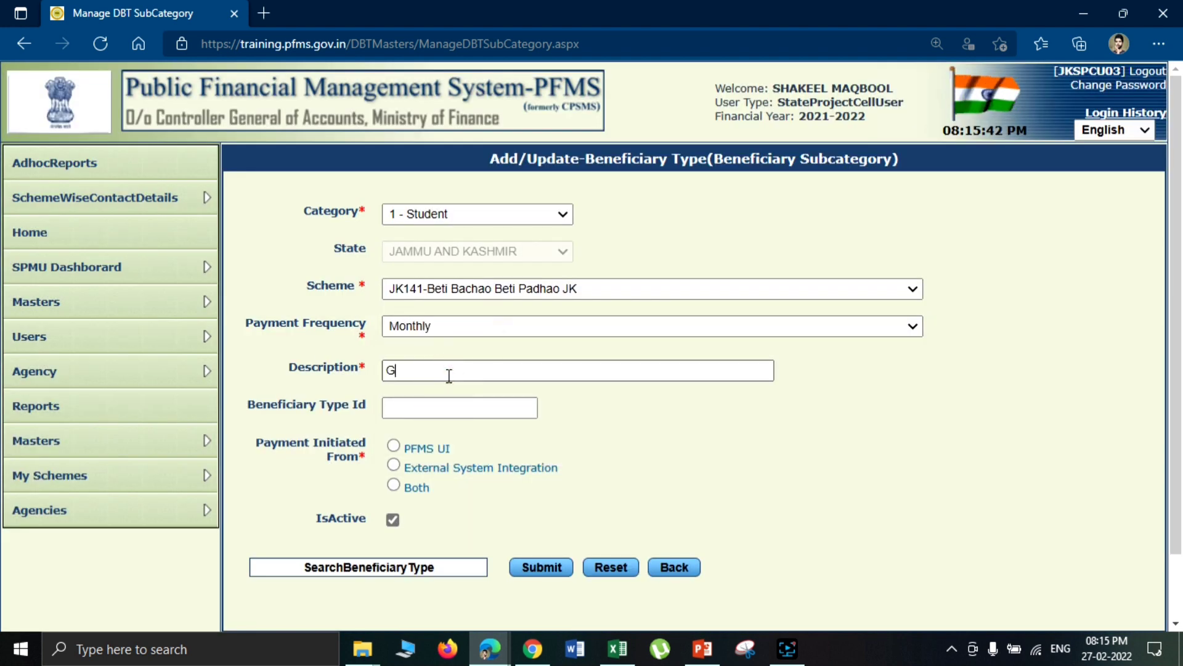
type("irl")
left_click(395, 446)
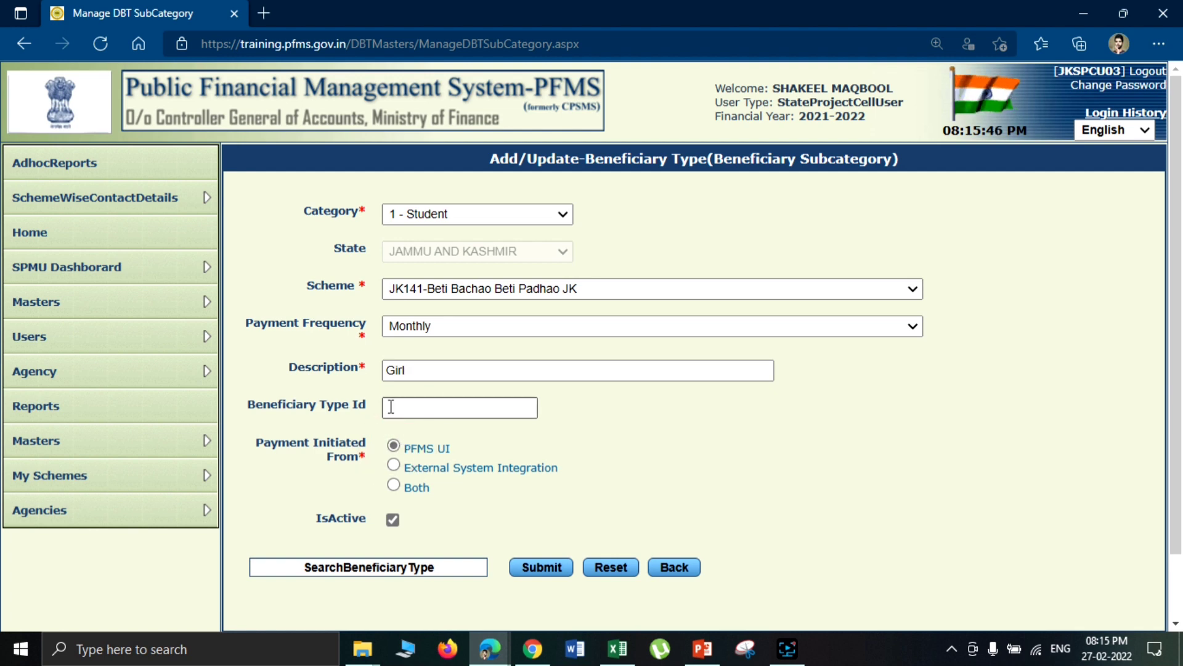
left_click(541, 568)
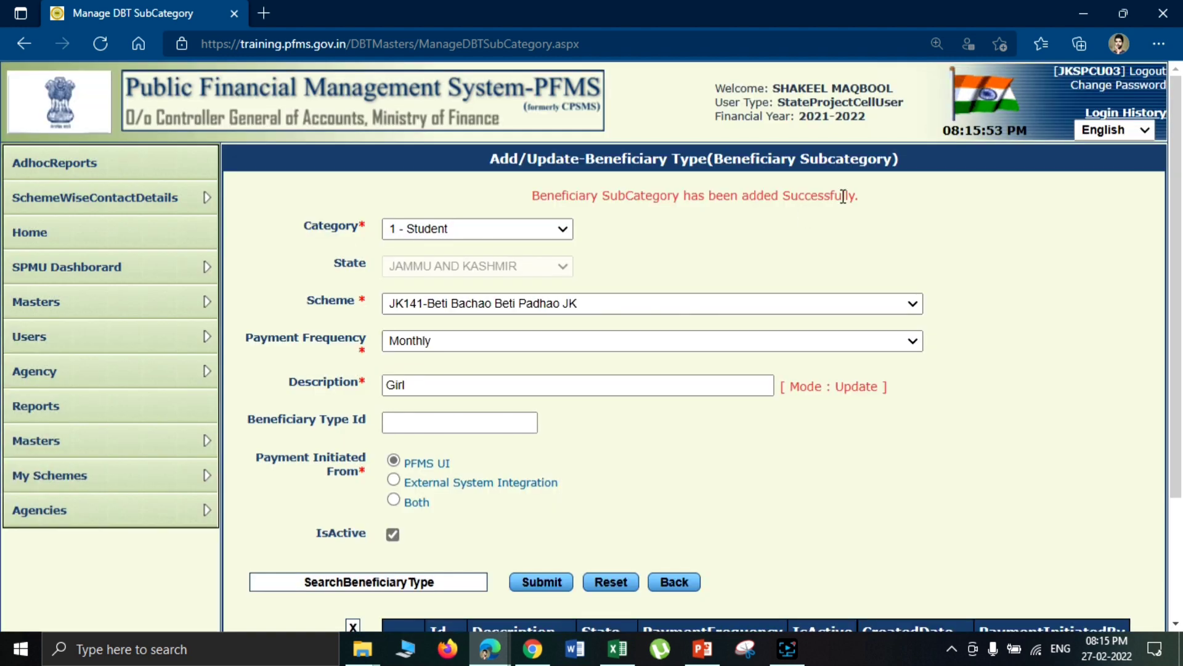
left_click_drag(857, 194, 562, 164)
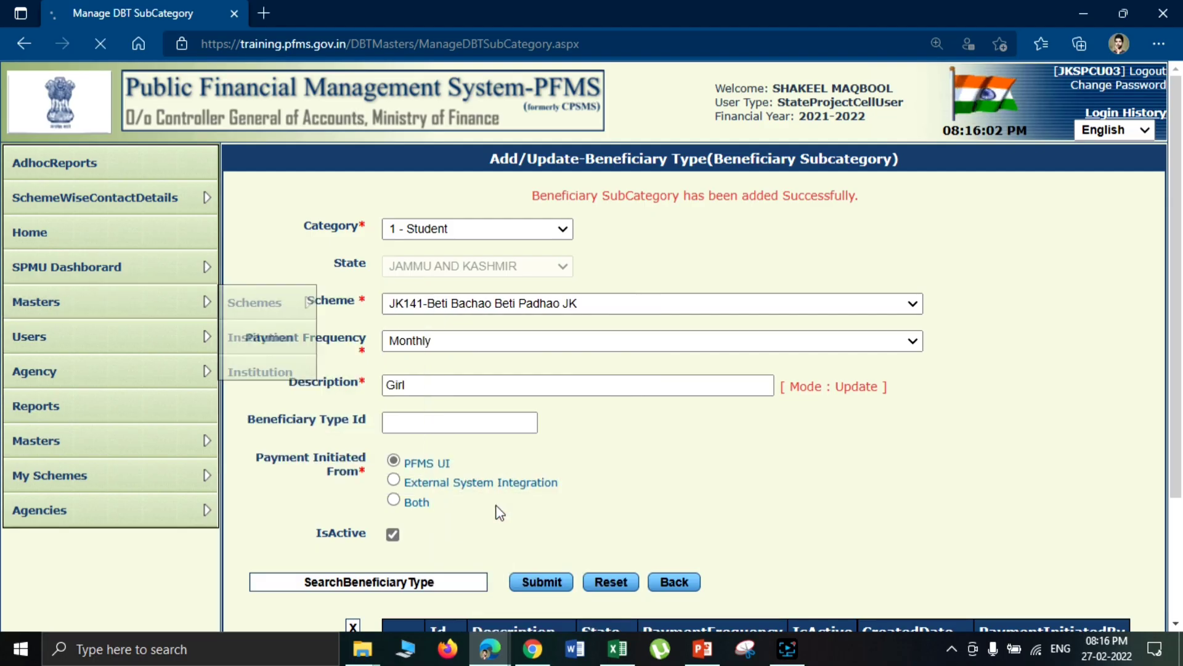
Submit payment purpose 'Incentive for Girl' with description 'JK BPBP' on Manage Activity
left_click(477, 211)
type("In")
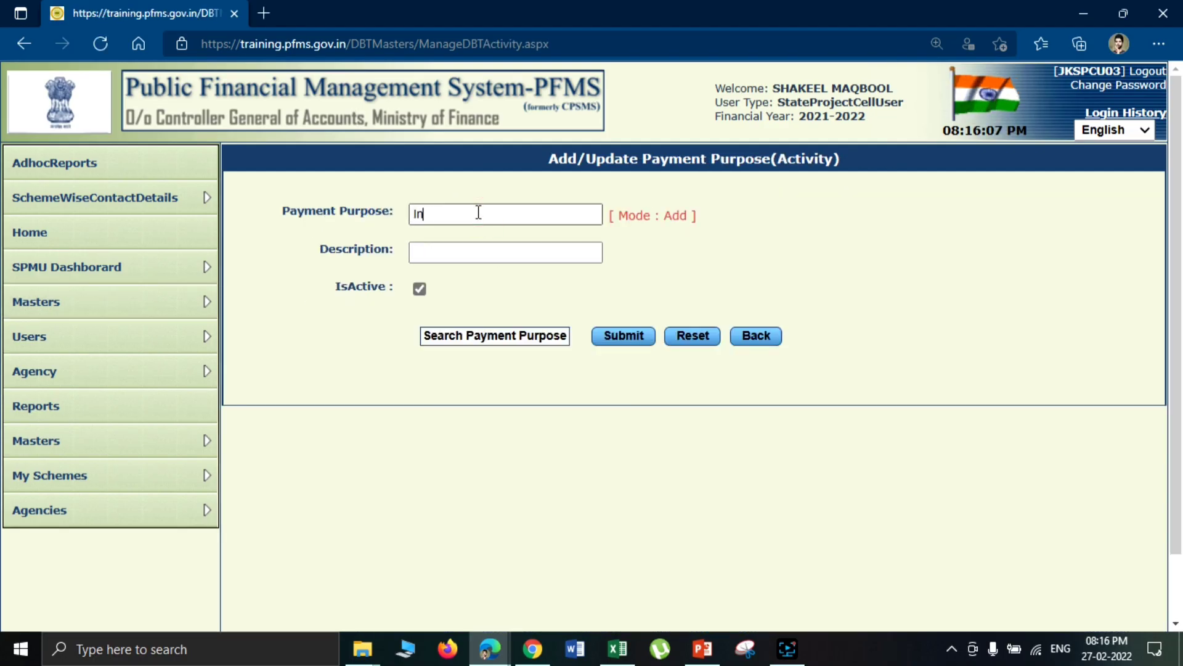
type("centive ")
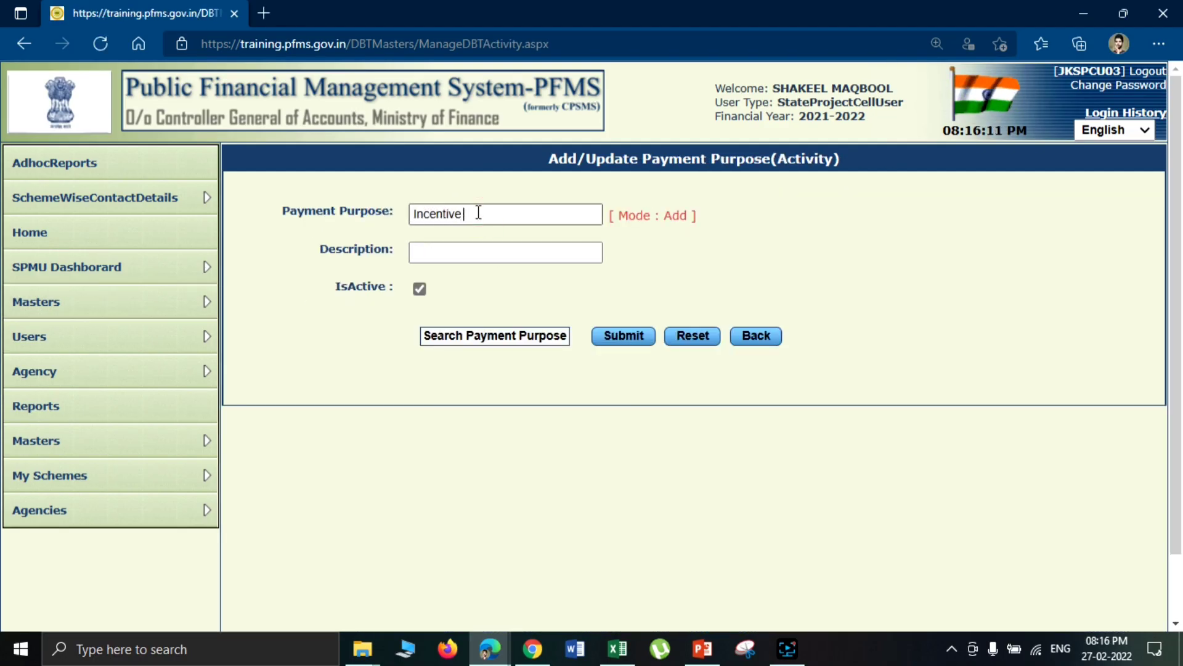
type("of")
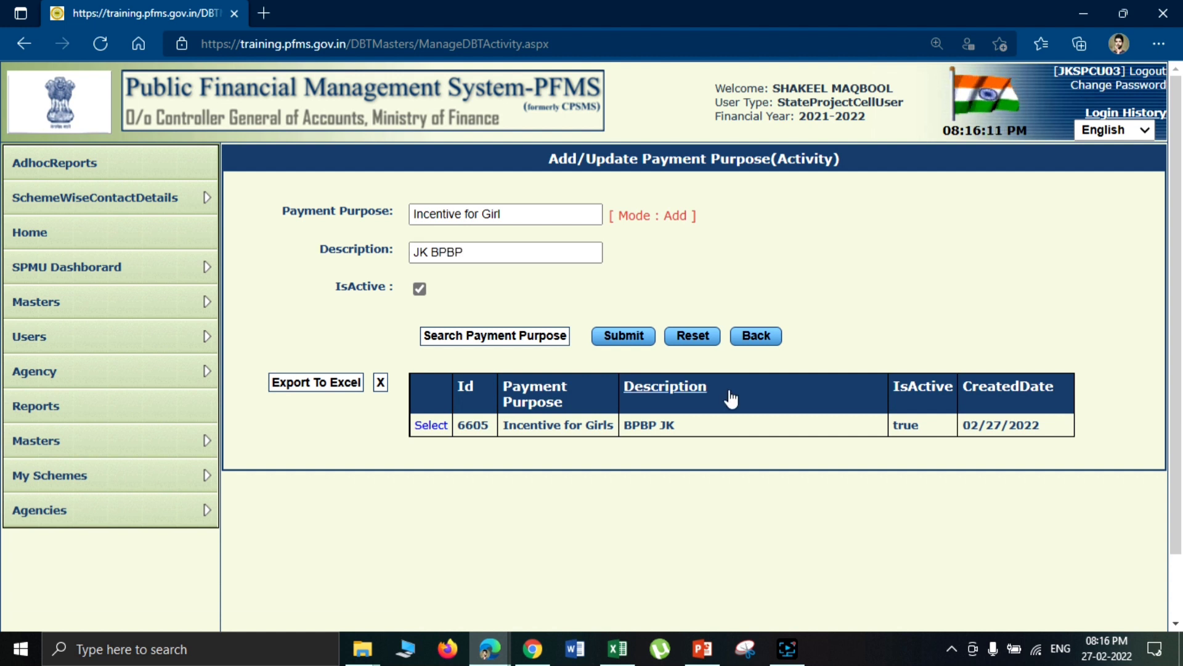
left_click(638, 341)
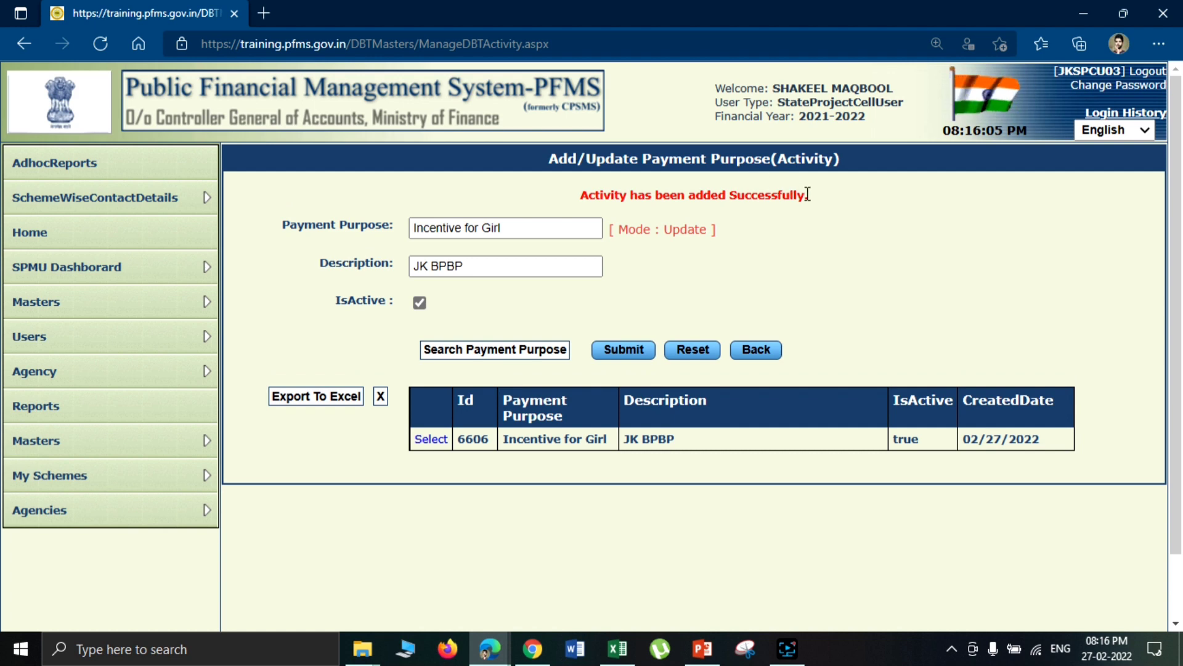
left_click_drag(805, 195, 670, 192)
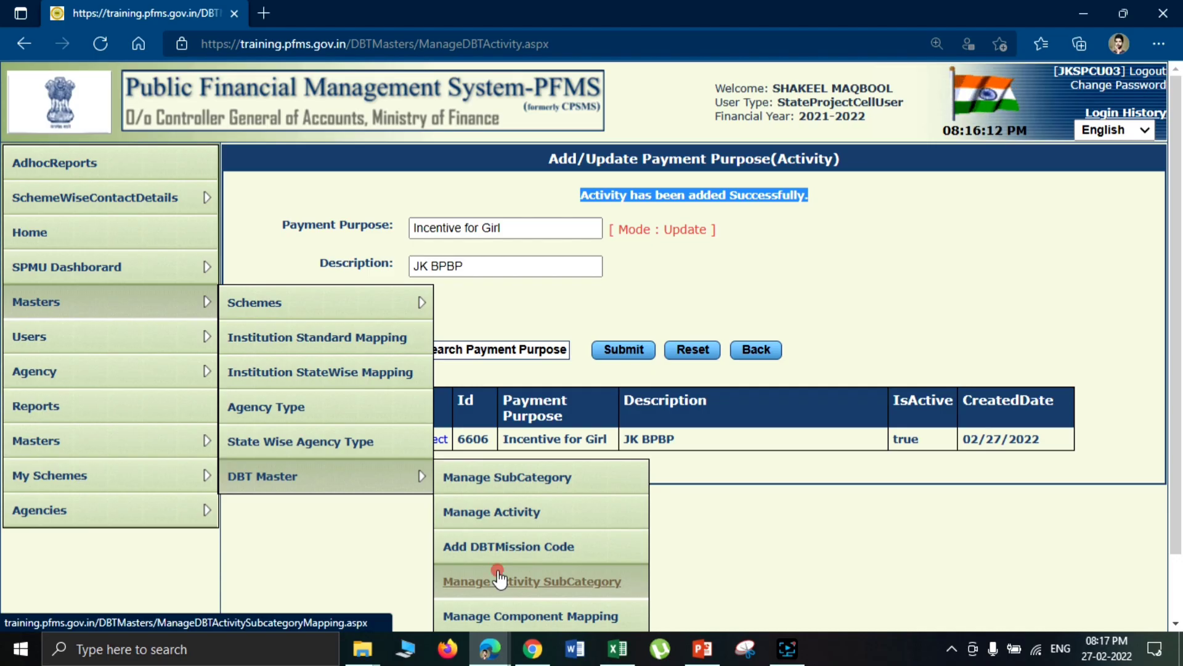
Map beneficiary type 3897 Girl to payment purpose 6606 for scheme JK141 and submit
left_click(515, 574)
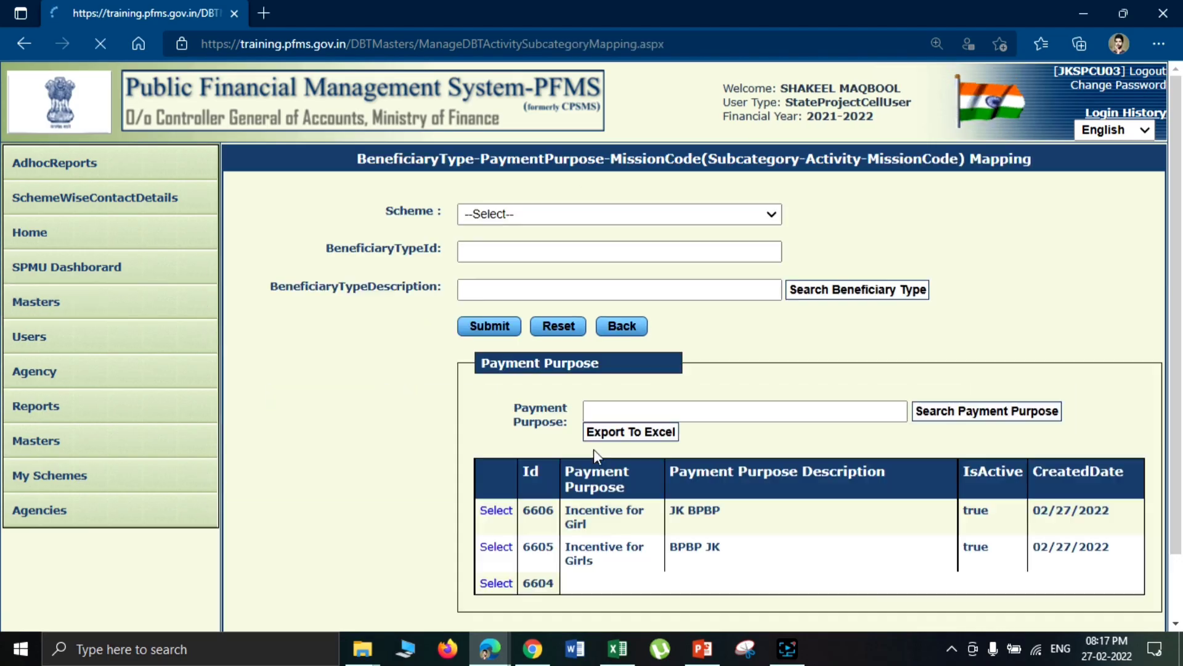
left_click(528, 213)
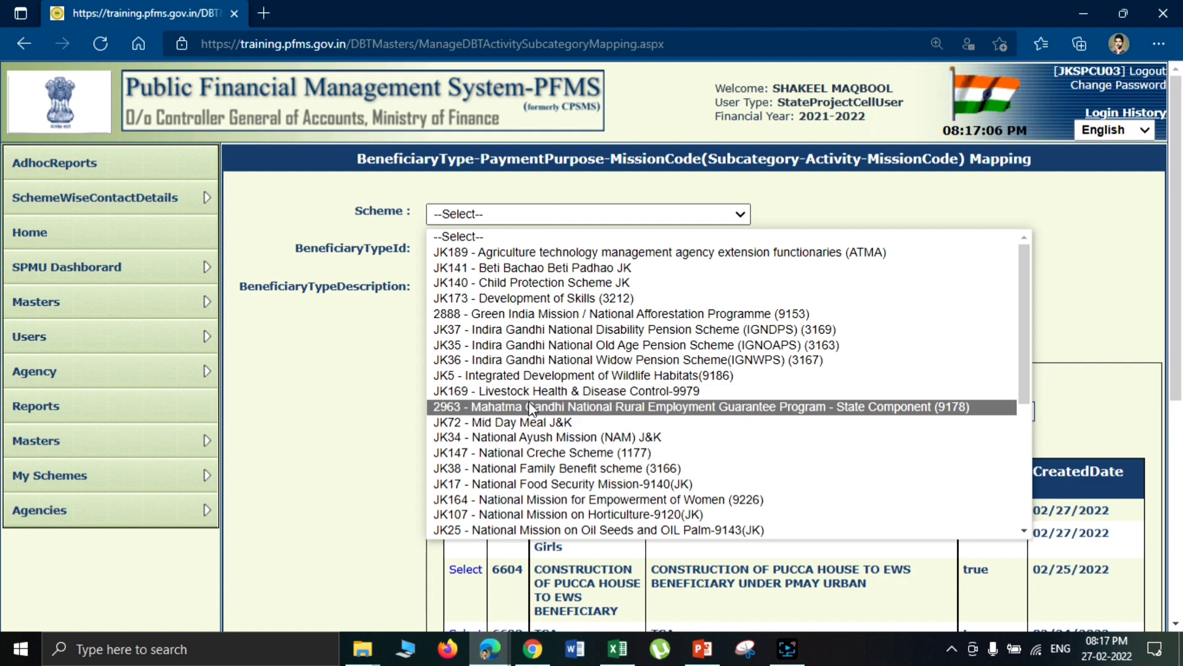
left_click(519, 274)
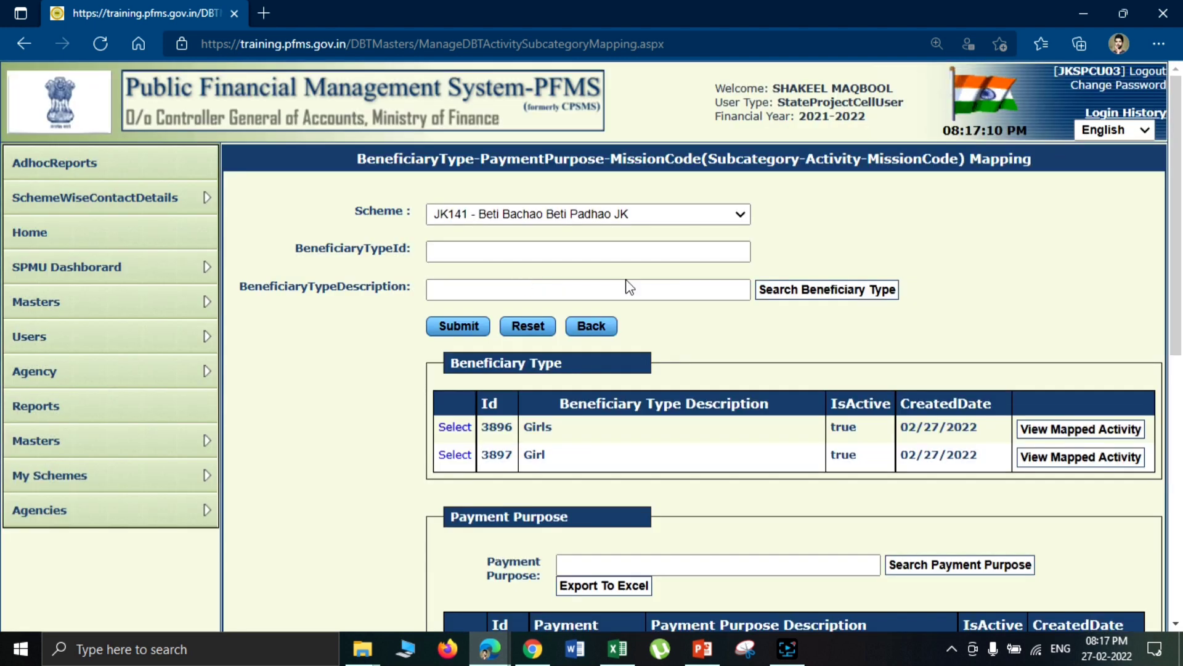
left_click(462, 456)
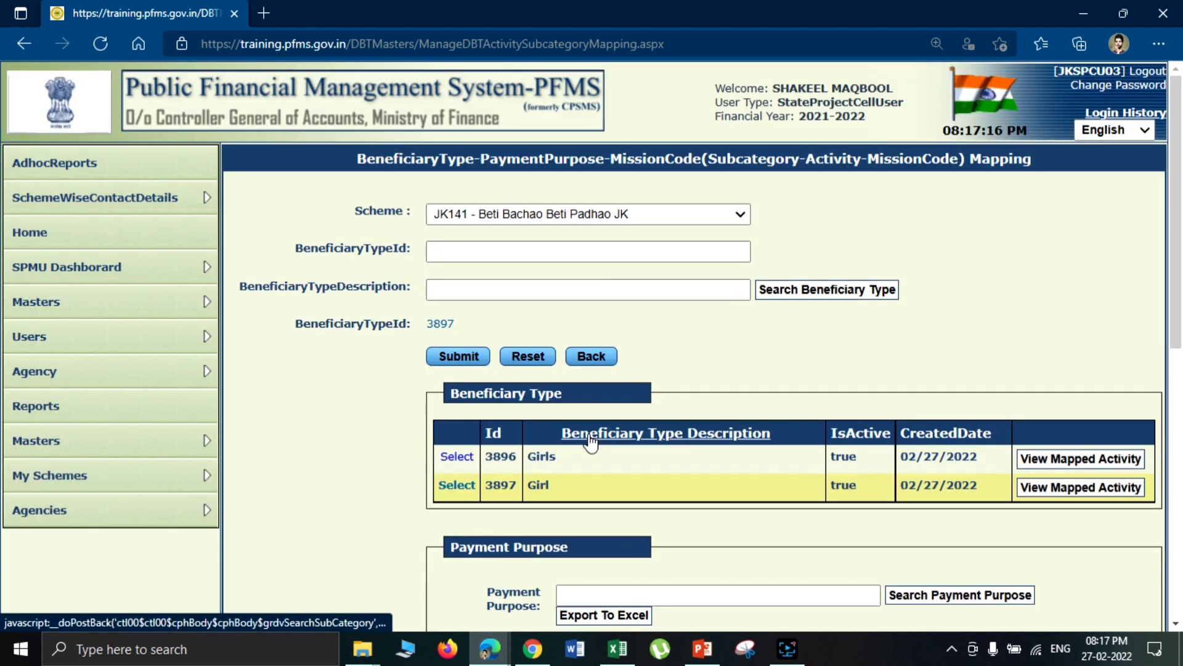
left_click_drag(1176, 251, 1174, 304)
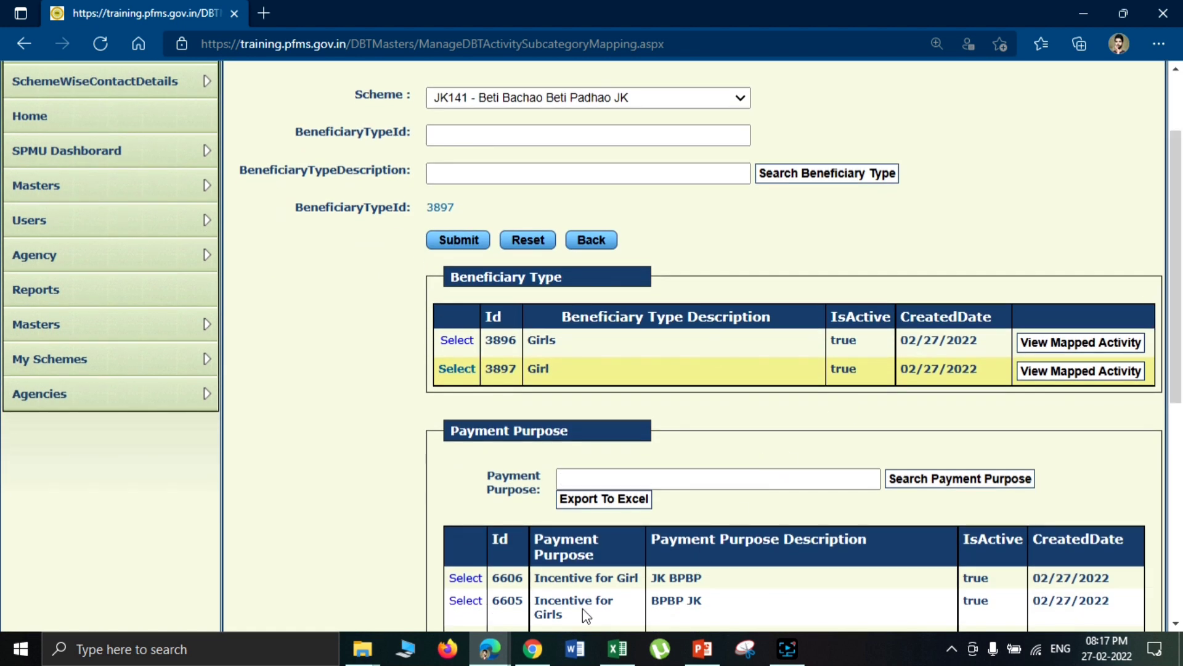
left_click(474, 578)
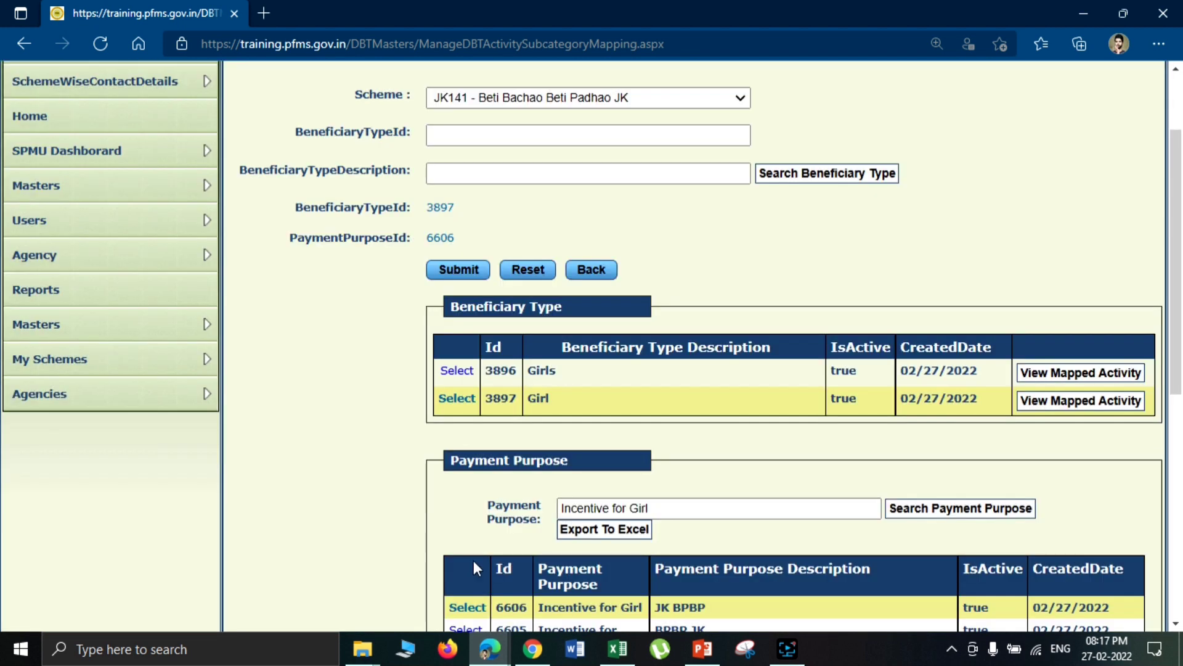
left_click(457, 267)
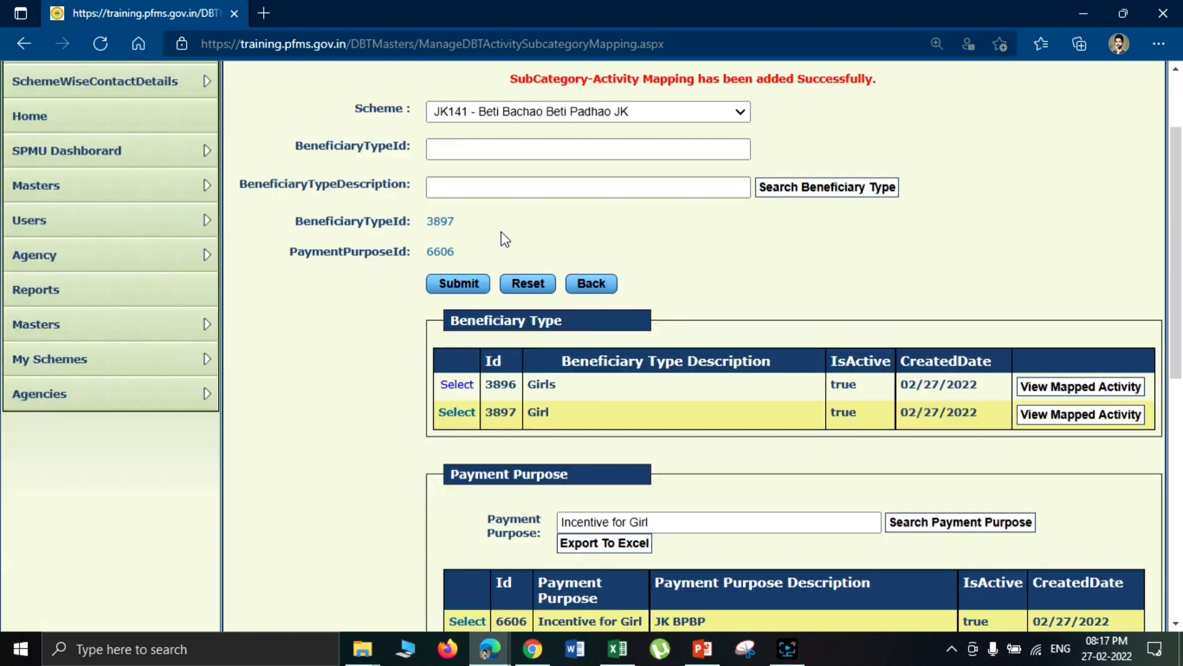
scroll(1133, 233, "up", 2)
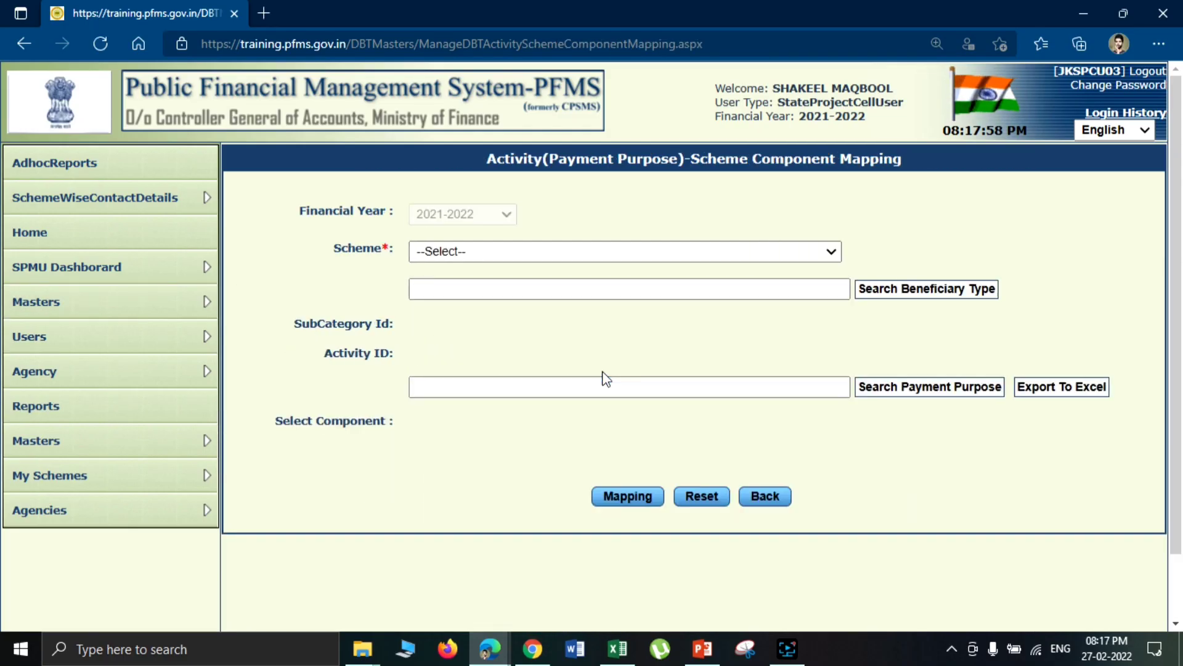
For JK141, map beneficiary type 3897 and payment purpose 6606 to the [07]Flexi Fund component
left_click(518, 252)
left_click(509, 303)
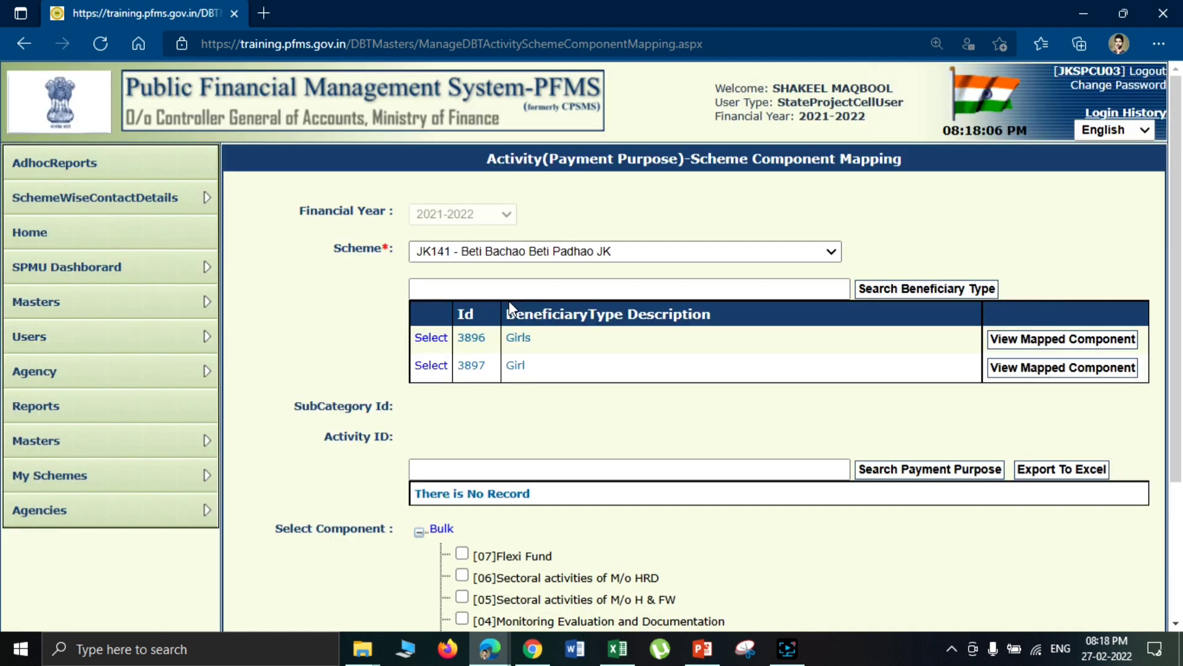
left_click(439, 365)
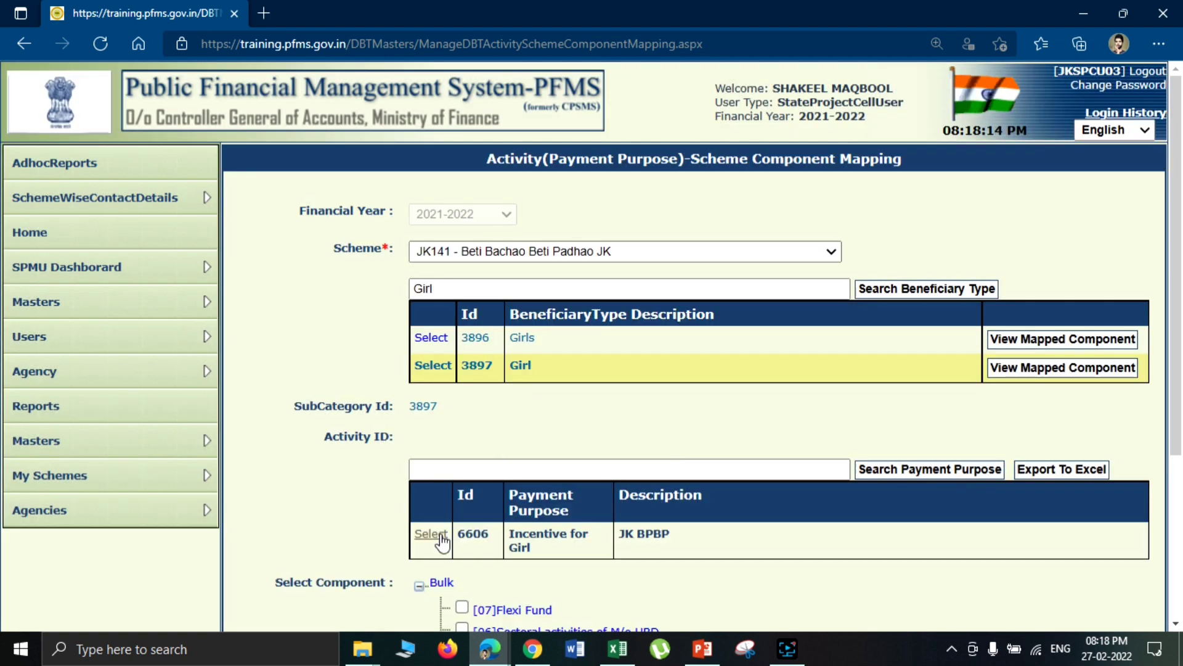
left_click(438, 534)
scroll(949, 413, "down", 3)
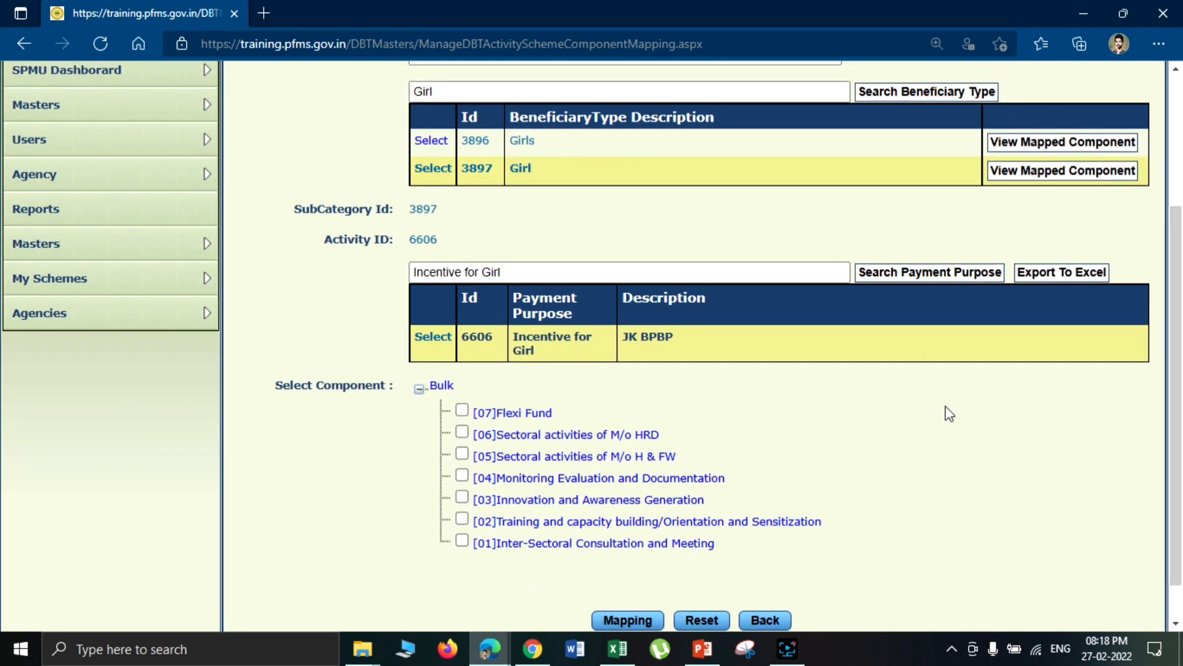
left_click(463, 412)
scroll(707, 507, "down", 2)
left_click(637, 574)
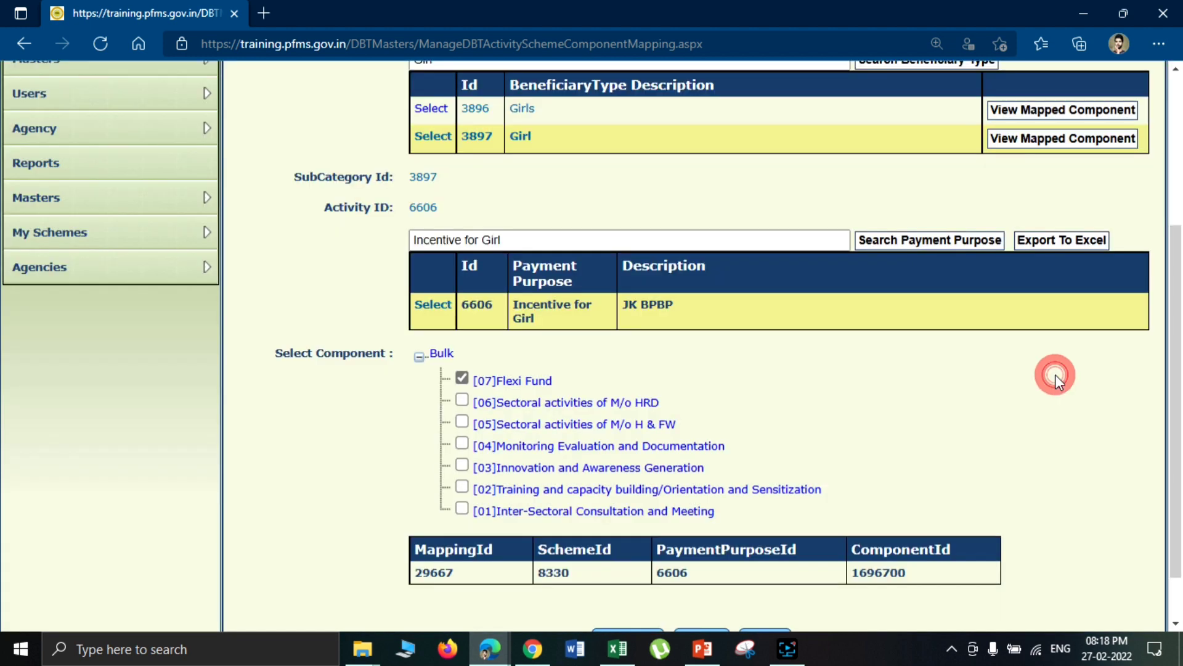
Highlight the new MappingId row and the mapping success message
left_click_drag(917, 570, 419, 587)
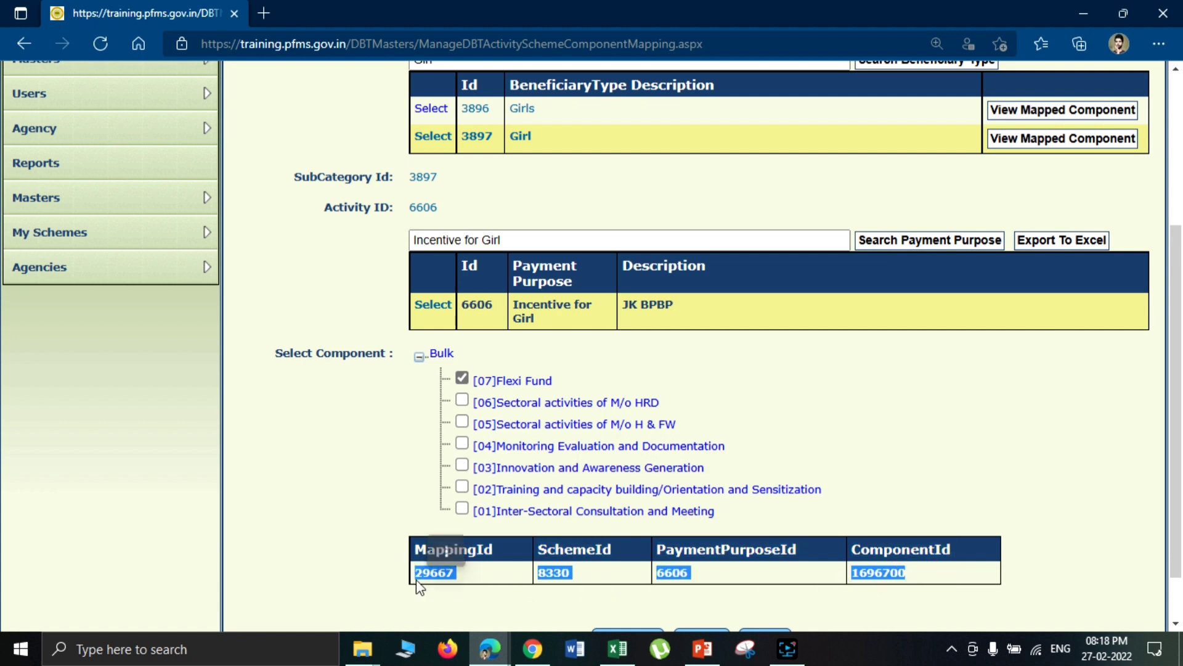
left_click(763, 431)
scroll(766, 436, "up", 4)
left_click(882, 192)
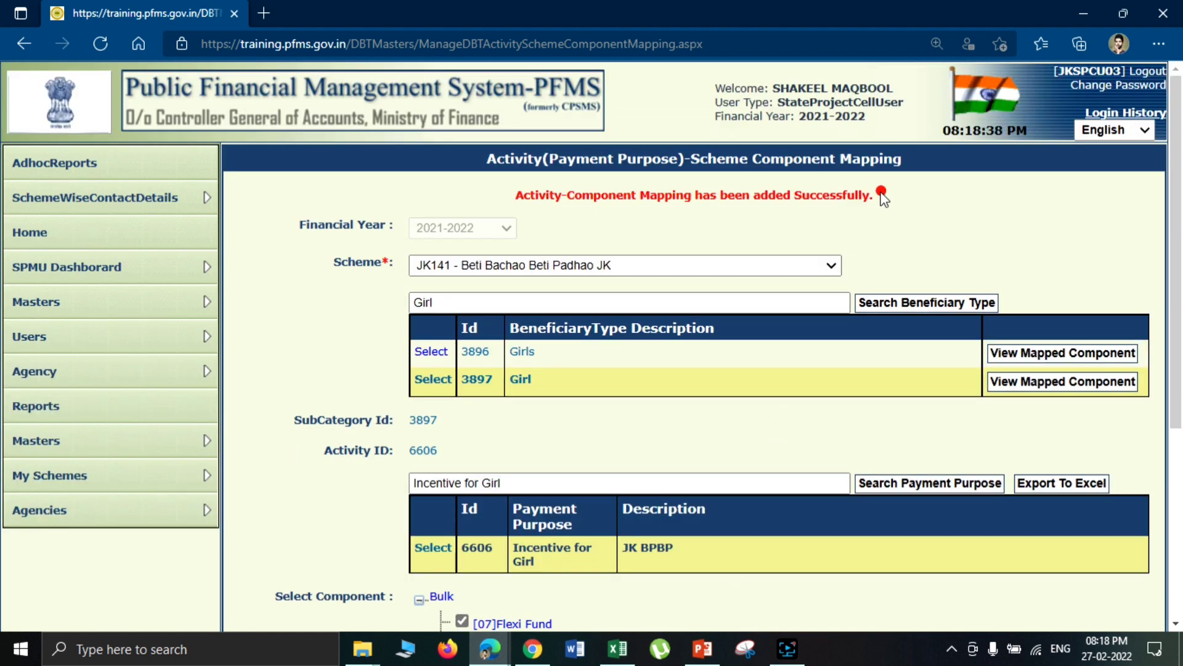
left_click_drag(882, 196, 545, 165)
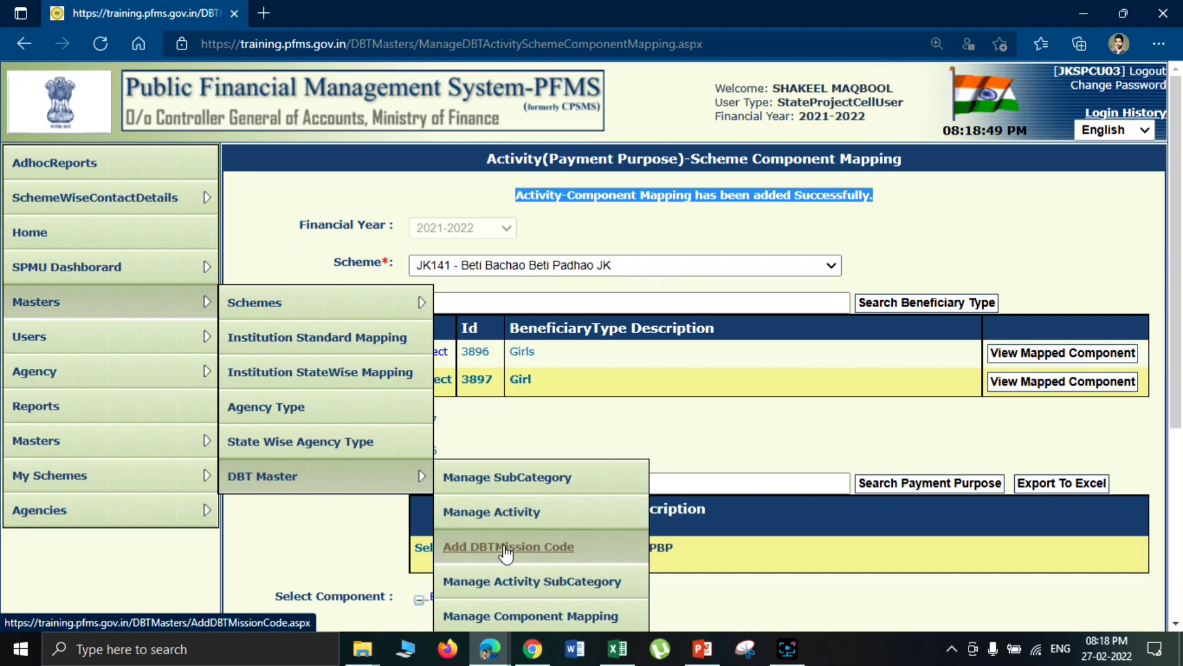
Open the Add DBT Mission Code page and its scheme list
left_click(470, 542)
left_click(610, 213)
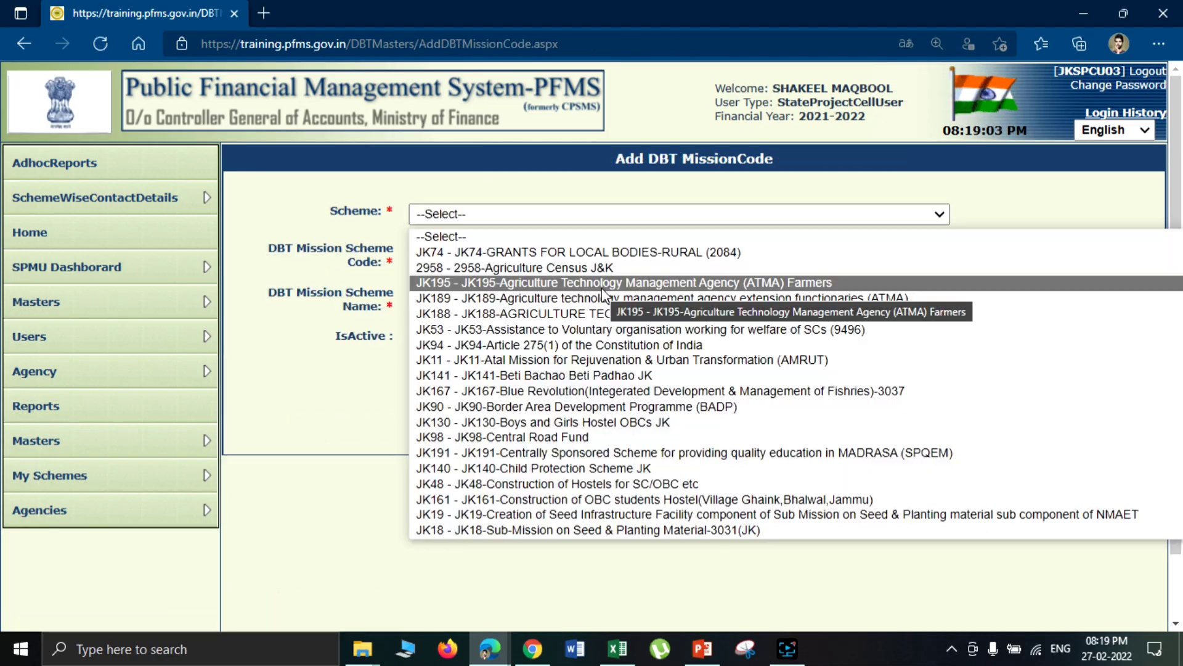
Add active mission code EQ9IW named 'BPBP JK' to scheme JK141 and highlight the new record
left_click(595, 374)
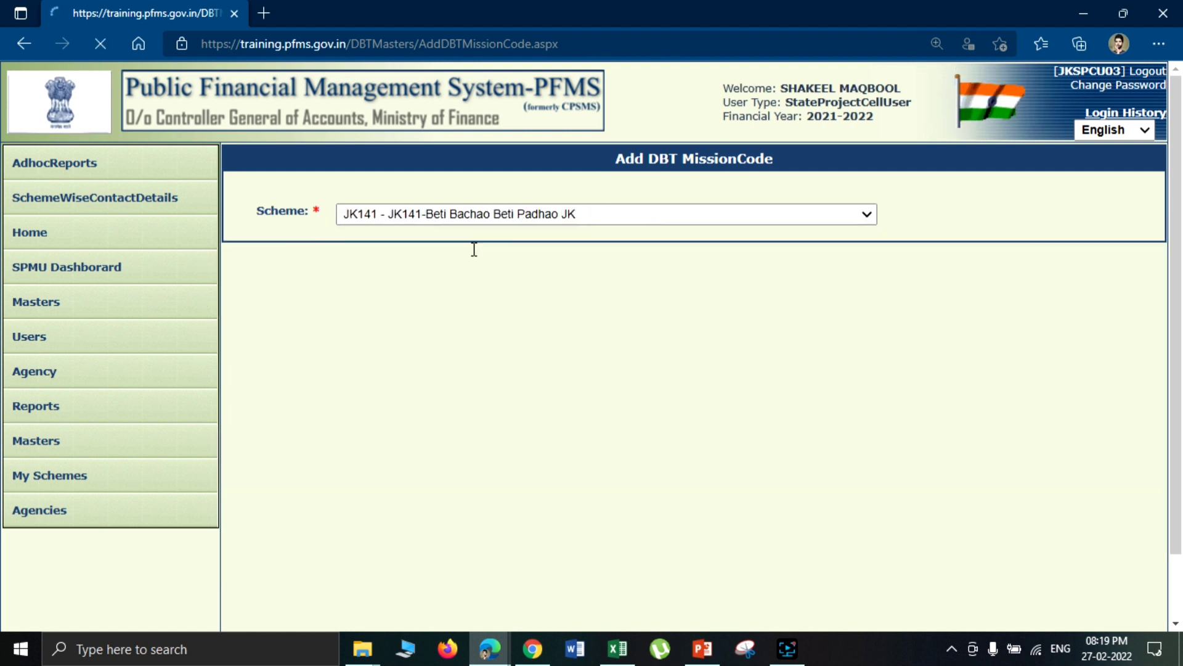
left_click(474, 249)
type("EQ9IW")
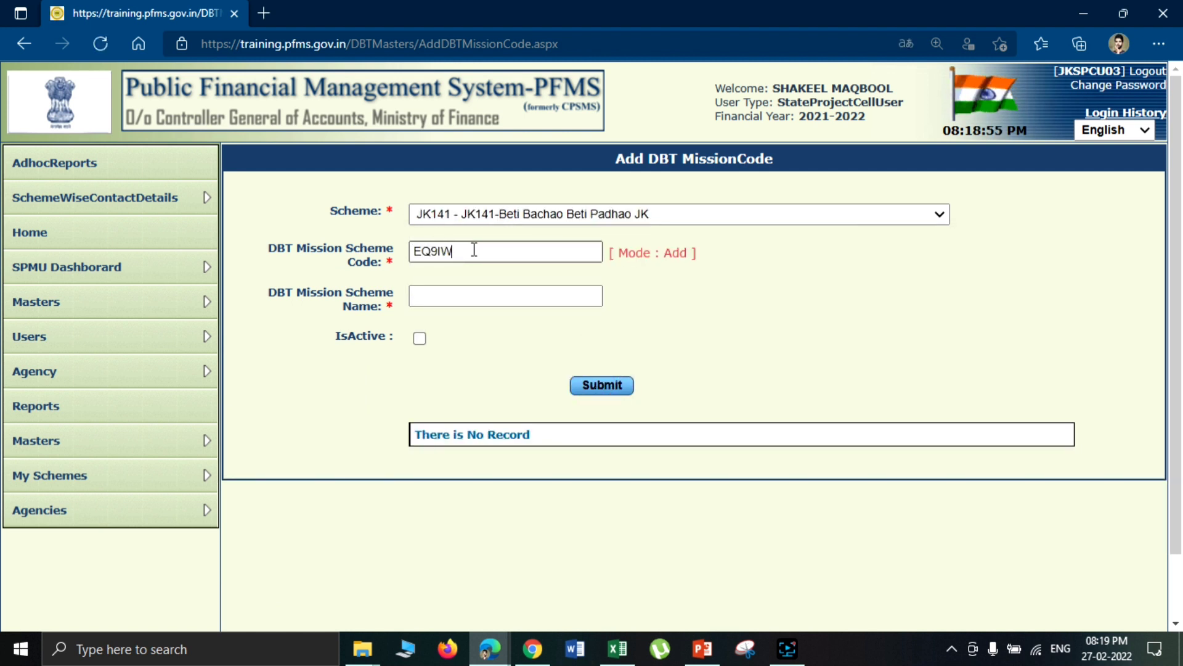
left_click(450, 287)
type("B")
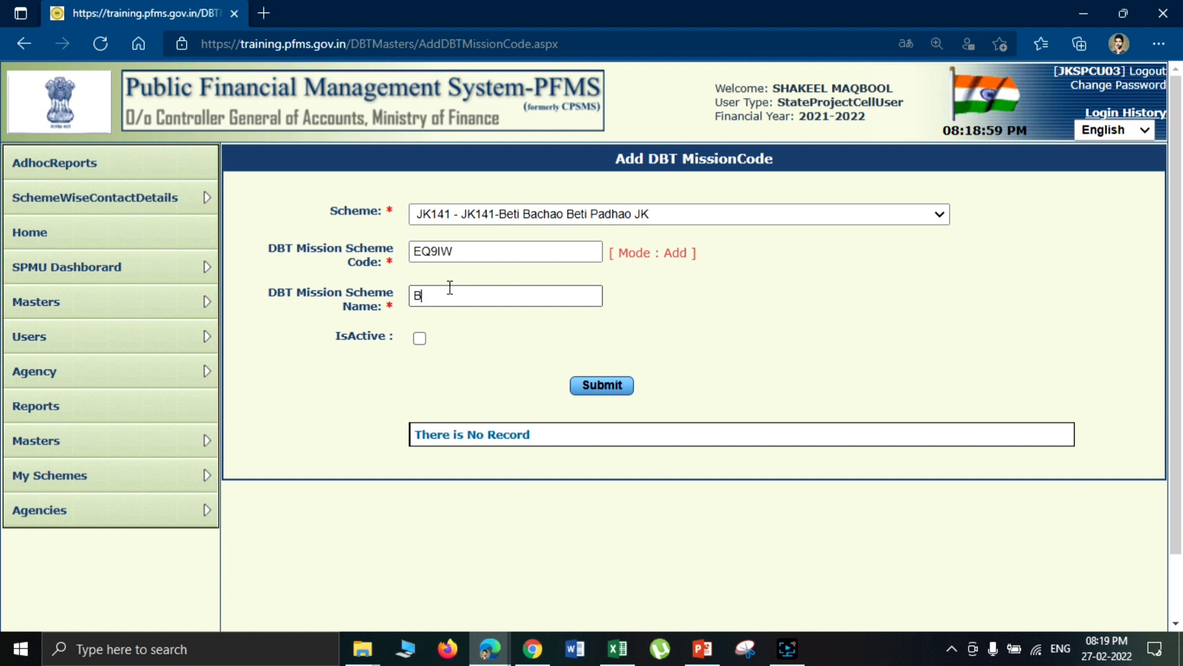
type("PBP JK")
left_click(419, 338)
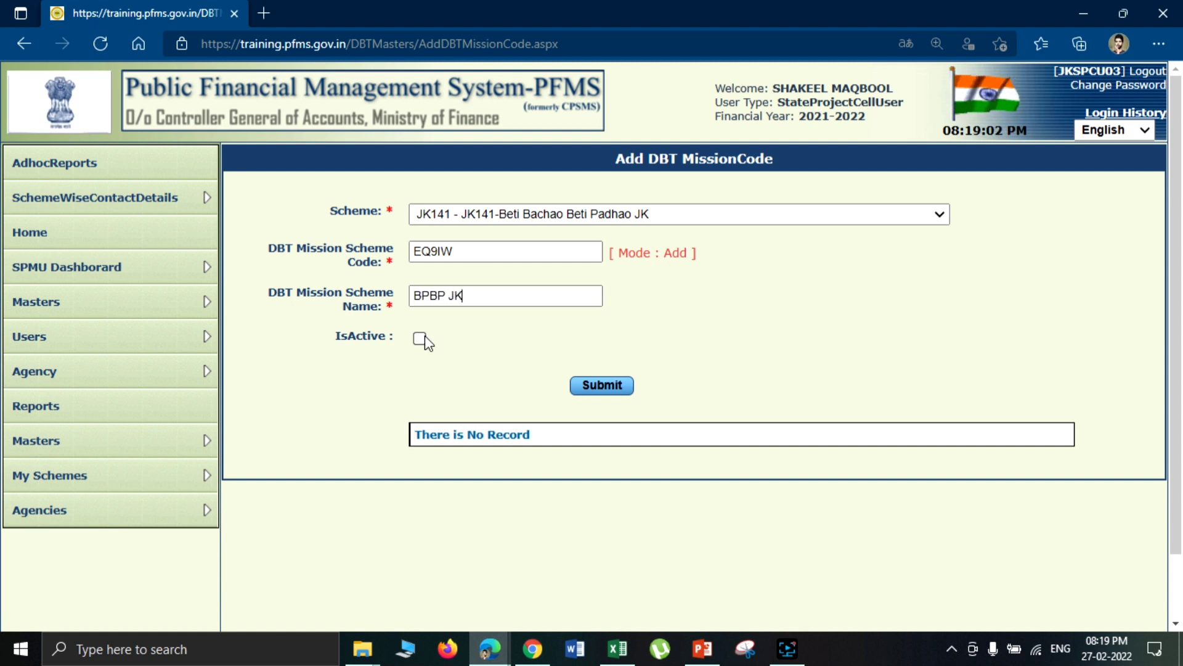
left_click(597, 387)
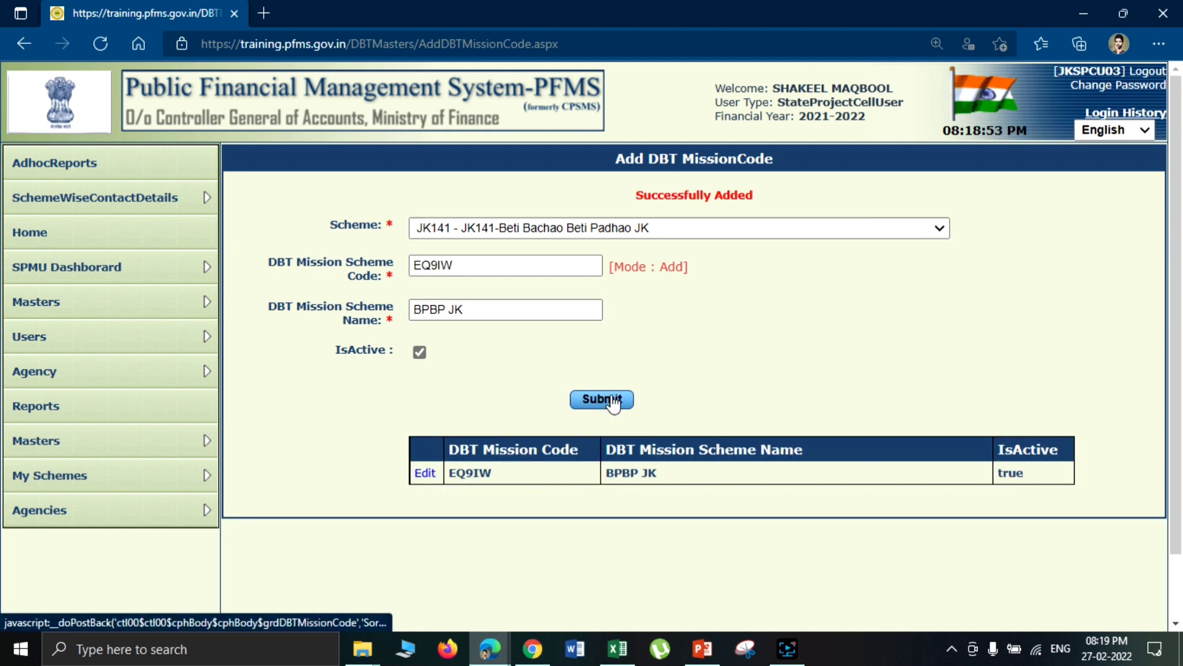
triple_click(756, 196)
left_click_drag(1032, 480, 454, 471)
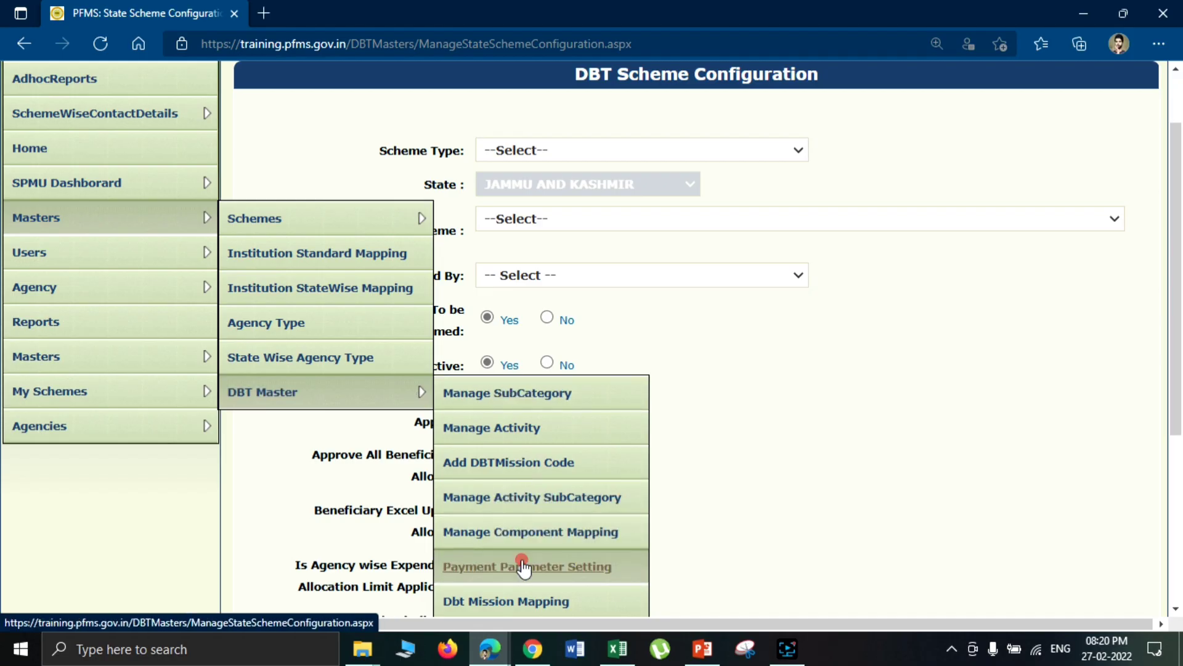
Open the Payment Parameter Setting page from DBT Master
left_click(523, 563)
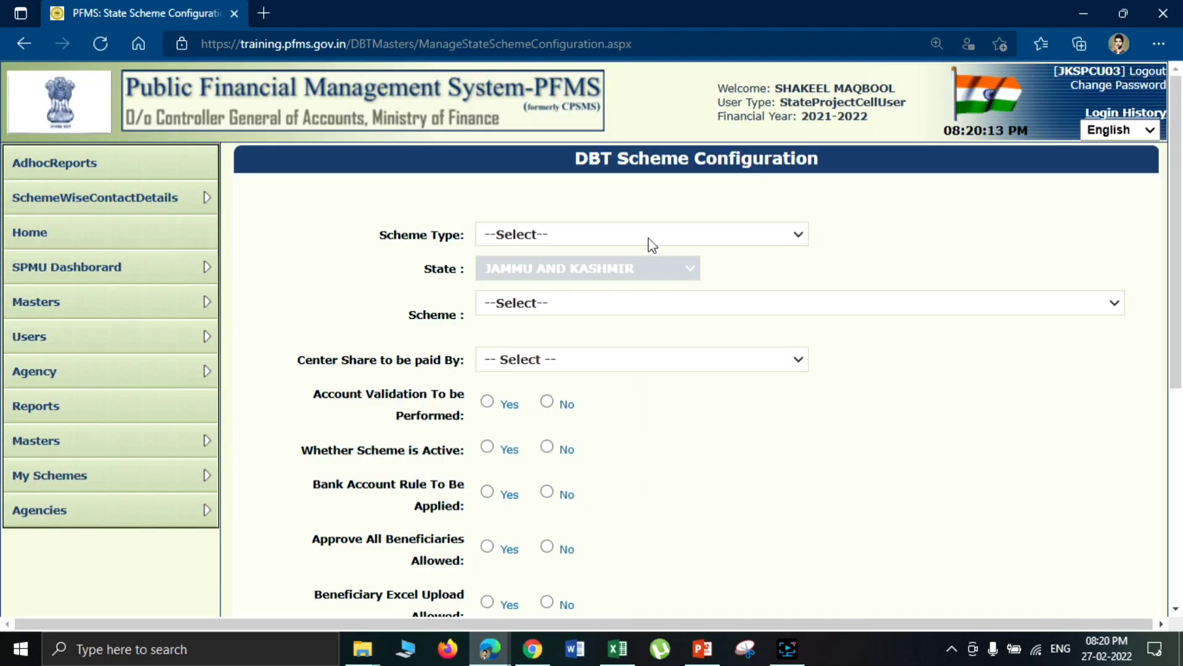
Set the center share to be paid by the Implementing Agency
left_click(645, 308)
left_click(644, 326)
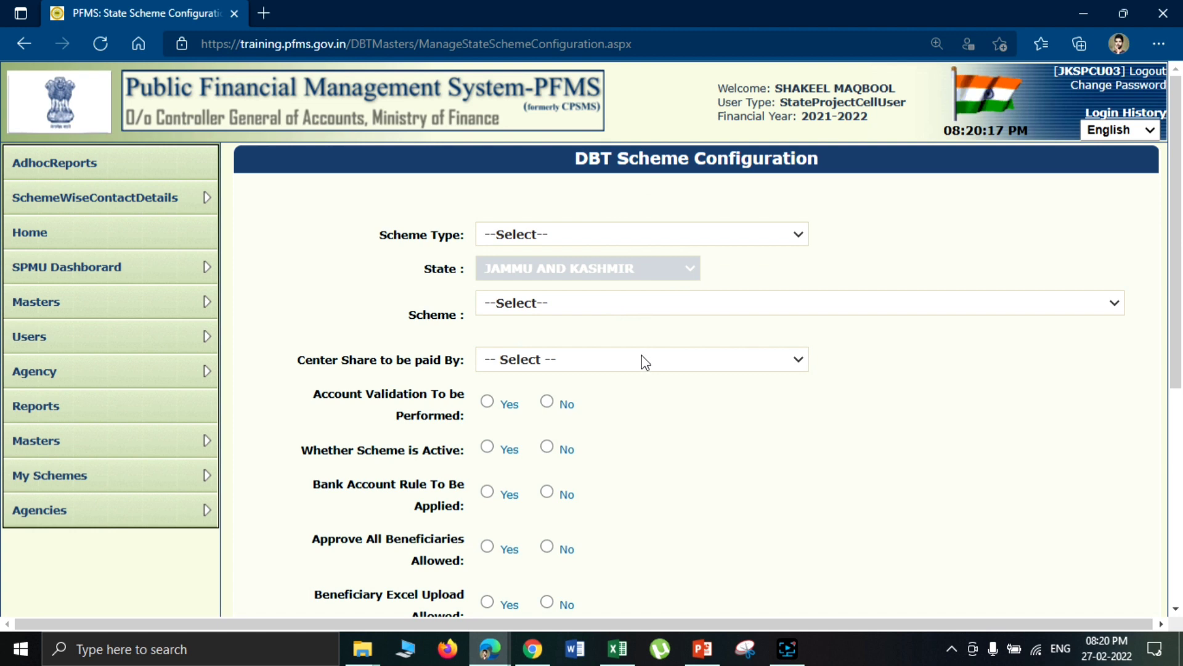
left_click(645, 362)
left_click(622, 400)
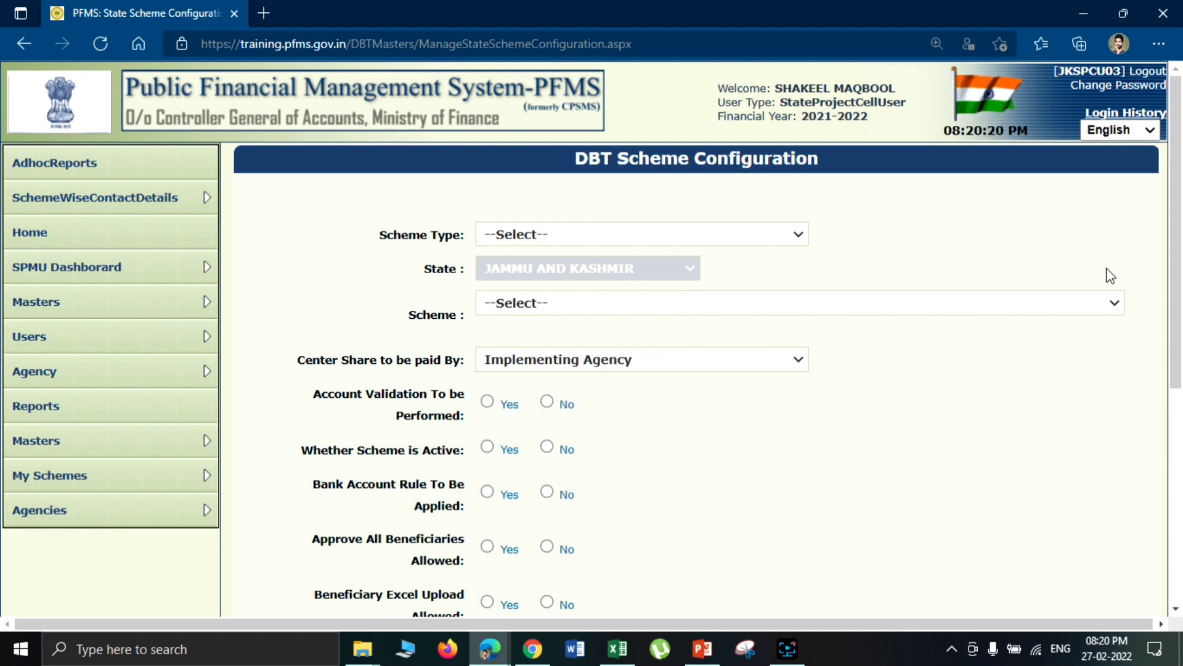
left_click(766, 365)
left_click(721, 409)
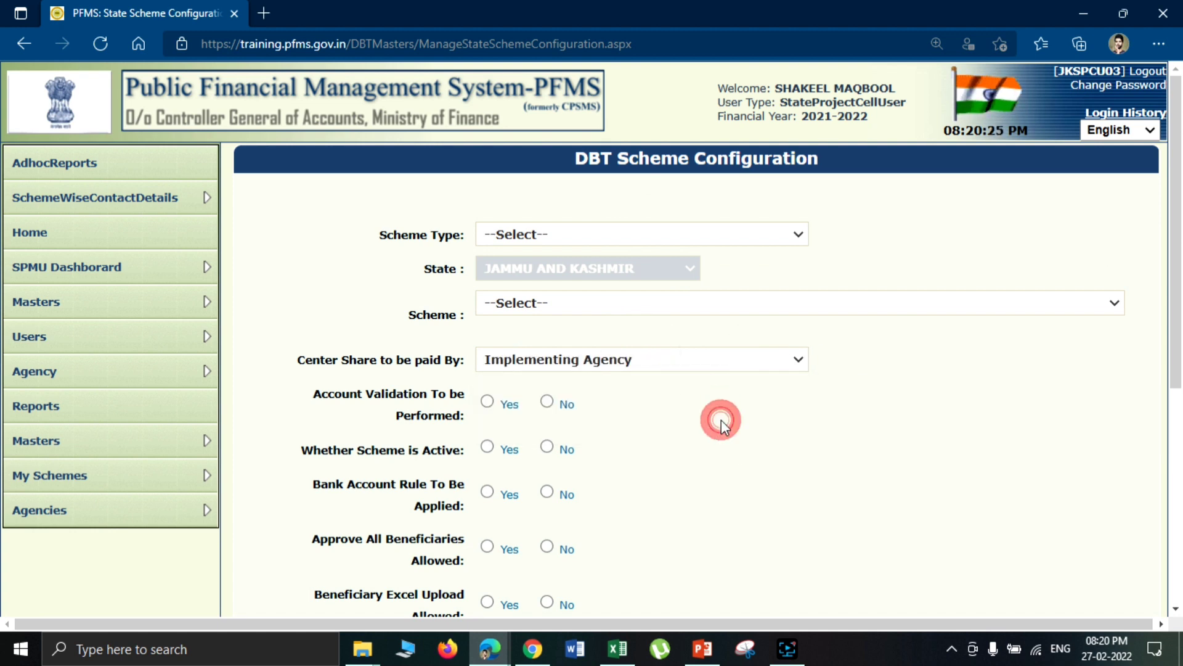
Set account validation, active, bank account rule, approve all and Excel upload to Yes; agency-wise limit to No
scroll(721, 420, "down", 3)
left_click(486, 192)
left_click(487, 239)
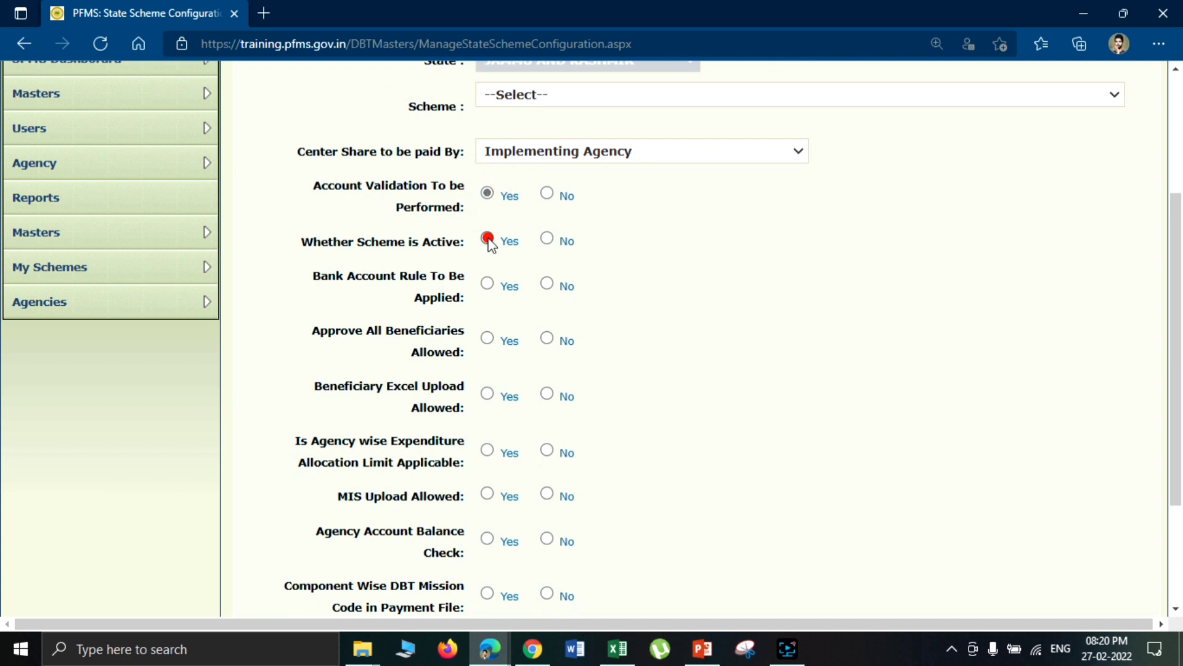
left_click(488, 284)
left_click(488, 338)
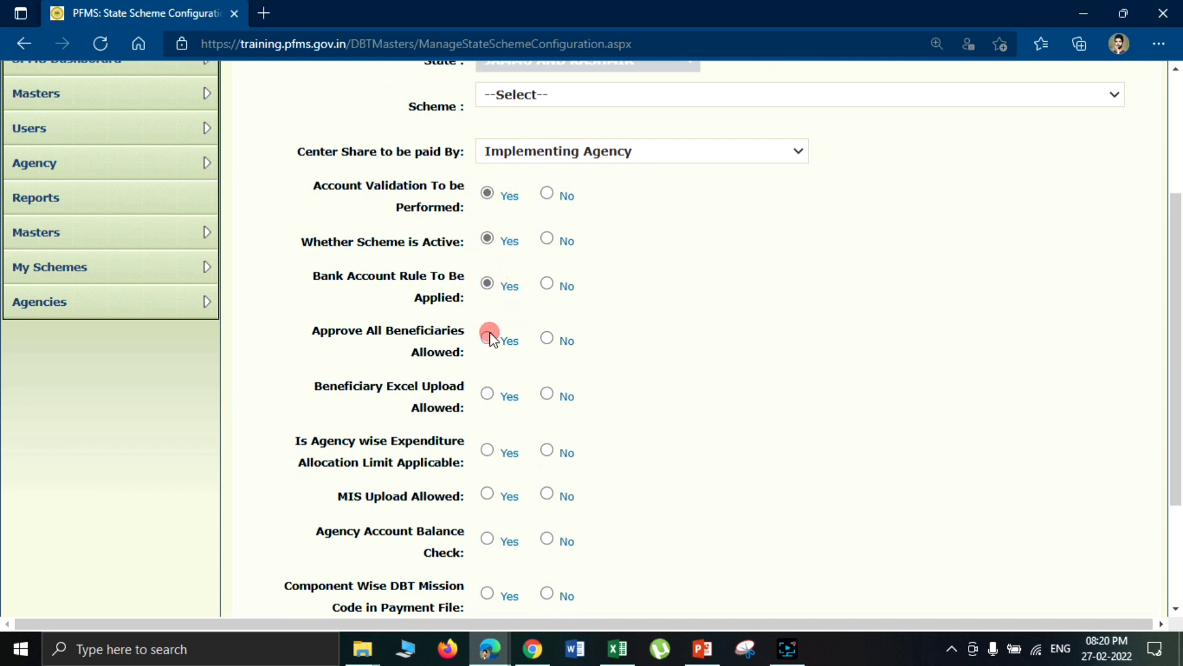
left_click(490, 396)
left_click(551, 452)
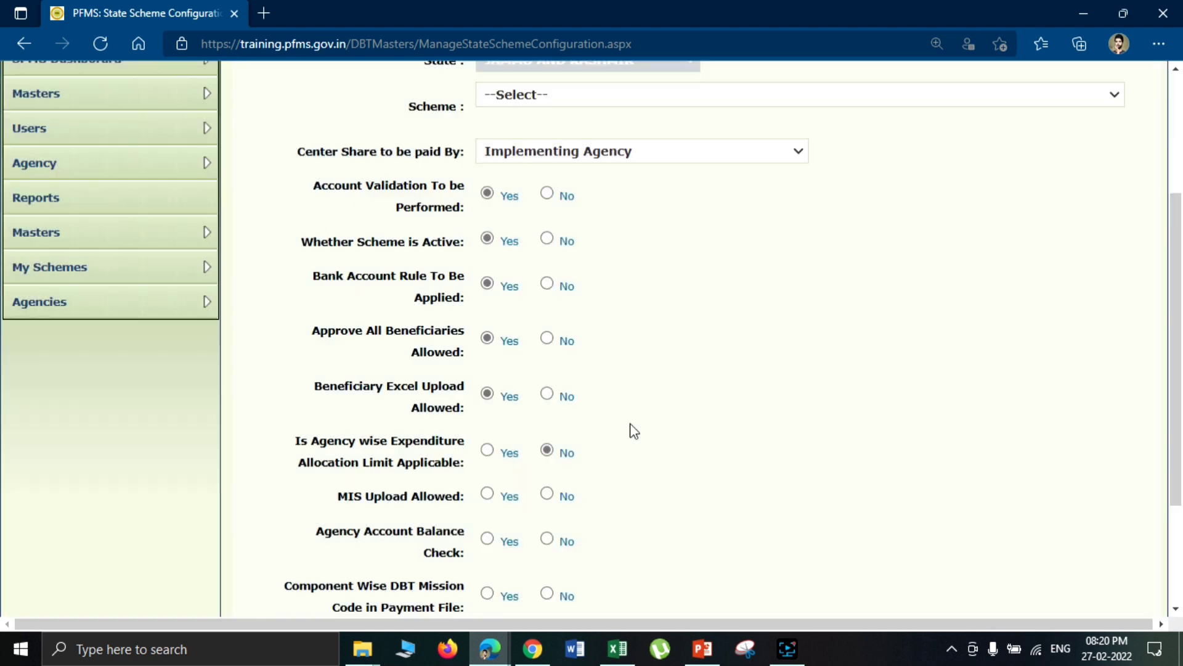
left_click(629, 424)
Set MIS upload, agency balance check and component-wise DBT mission code to Yes
scroll(630, 424, "down", 3)
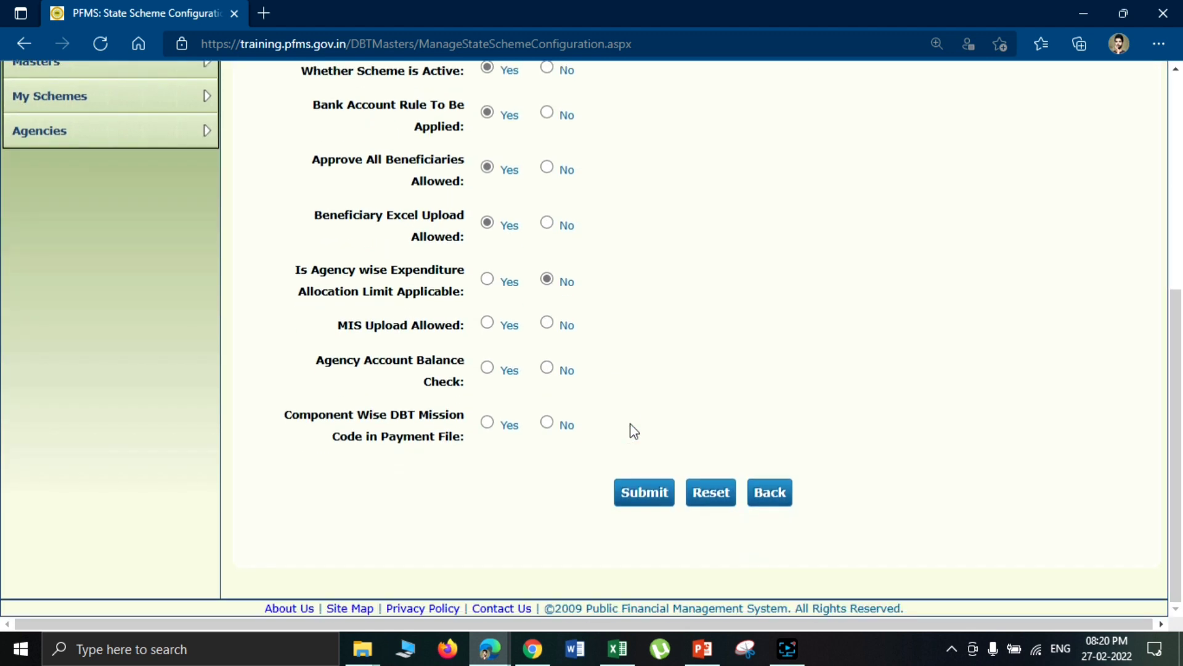
left_click(488, 323)
left_click(487, 368)
left_click(488, 422)
left_click(1073, 377)
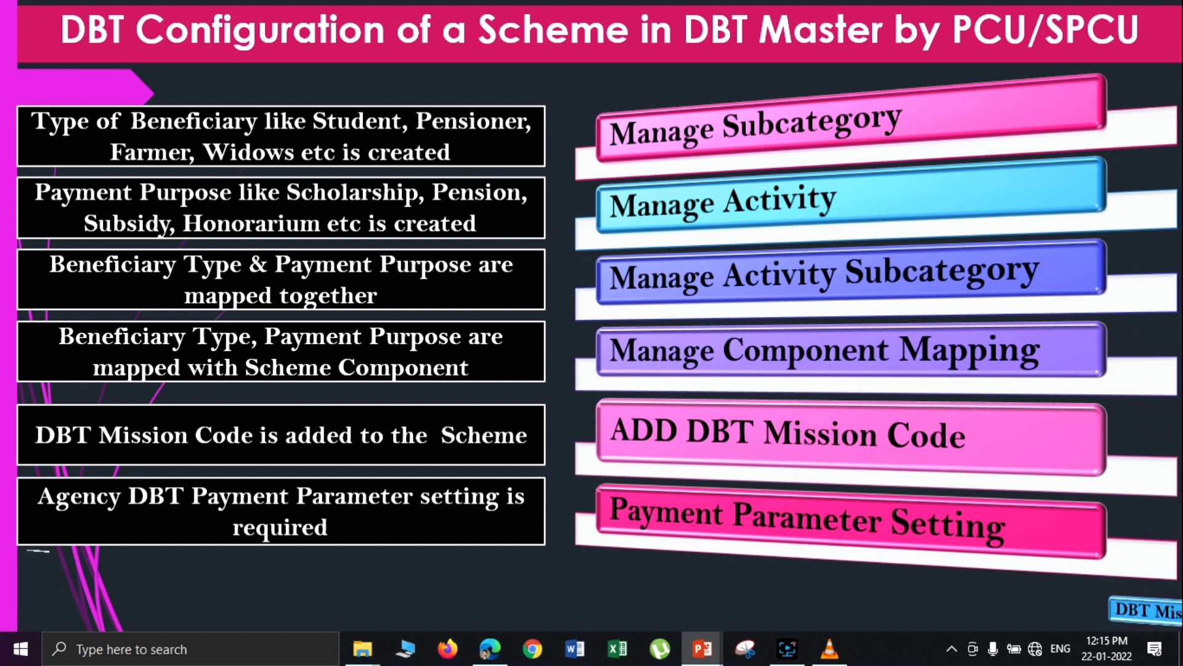
Reveal the DBT Mission Mapping bar and its description on the slide
key("Right")
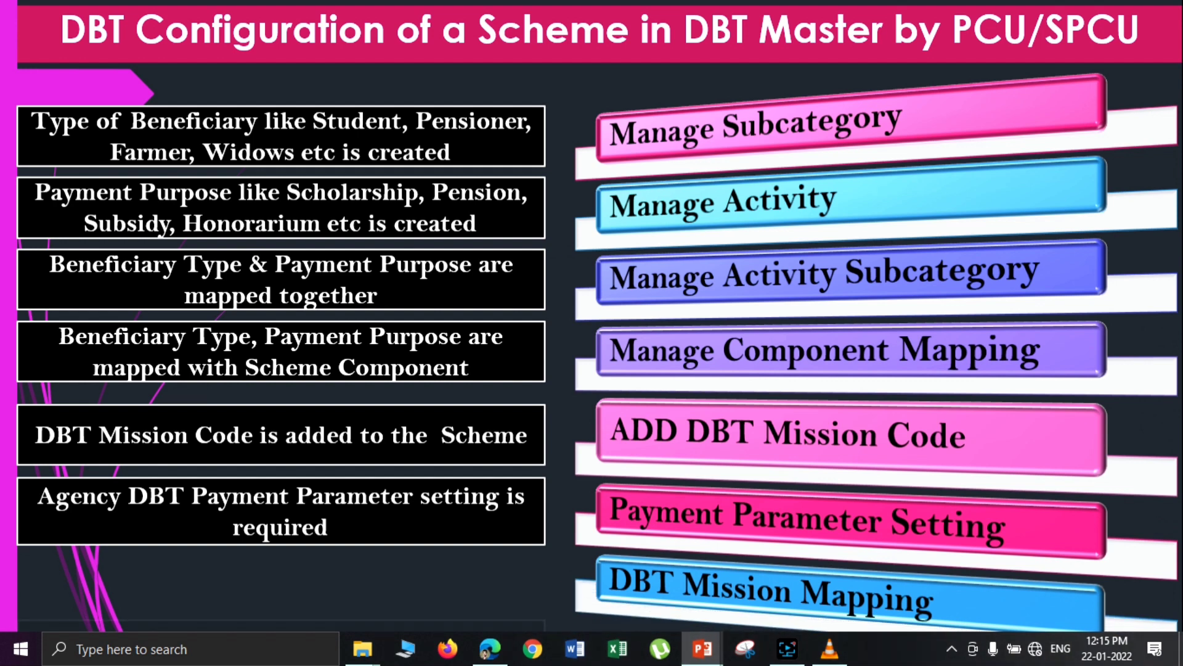
key("Right")
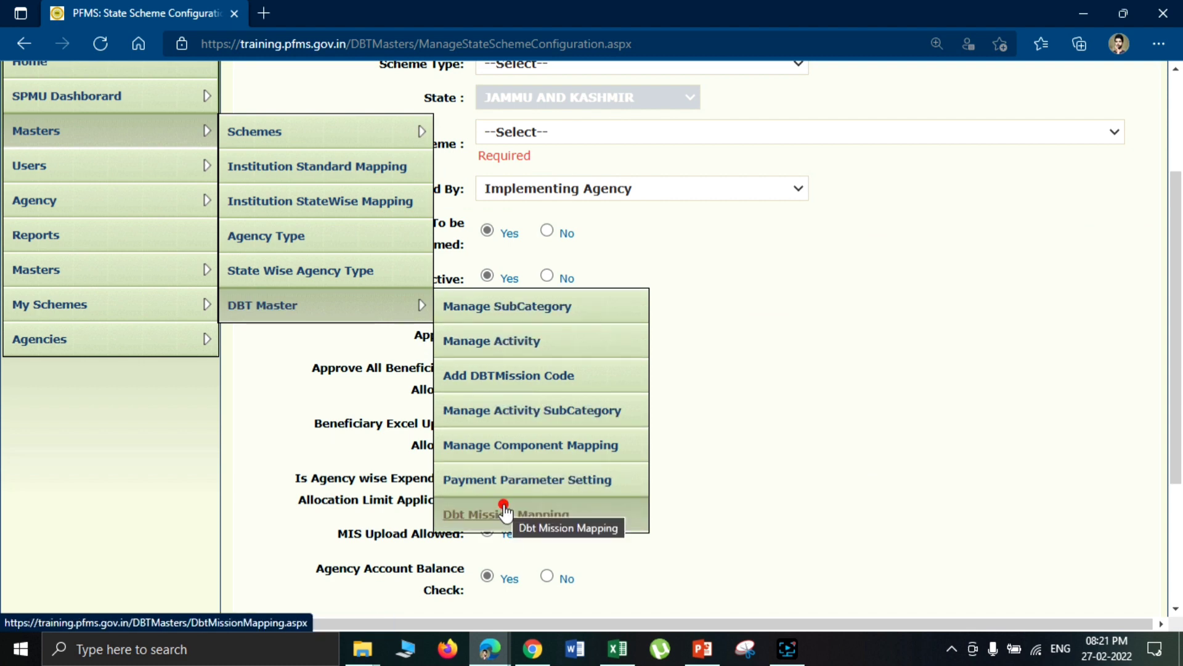
Map JK96 beneficiary type 3380 and payment purpose 6059 to mission code EUYMO, highlighting the confirmation
left_click(496, 511)
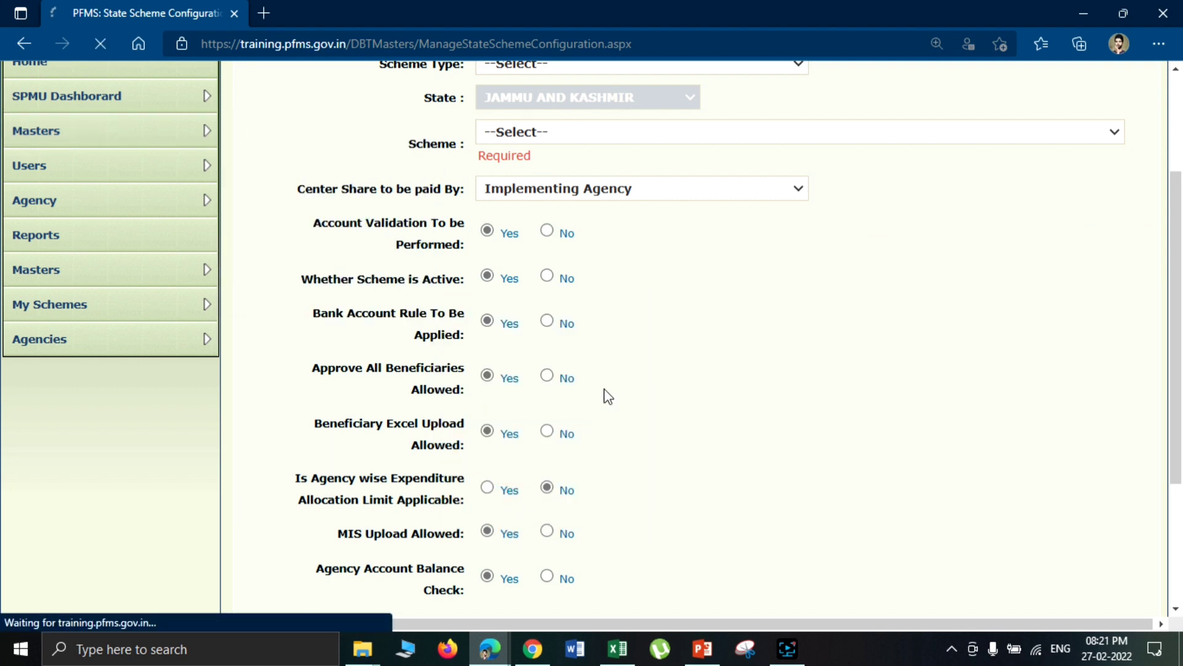
left_click(582, 225)
left_click(553, 480)
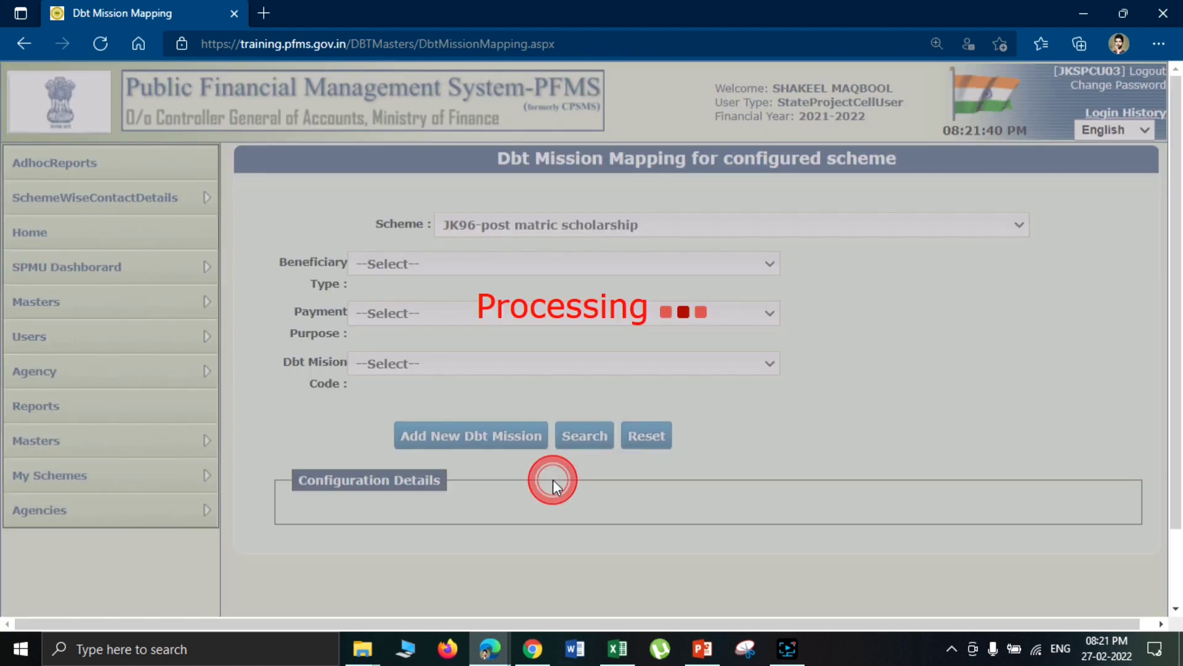
left_click(490, 258)
left_click(479, 304)
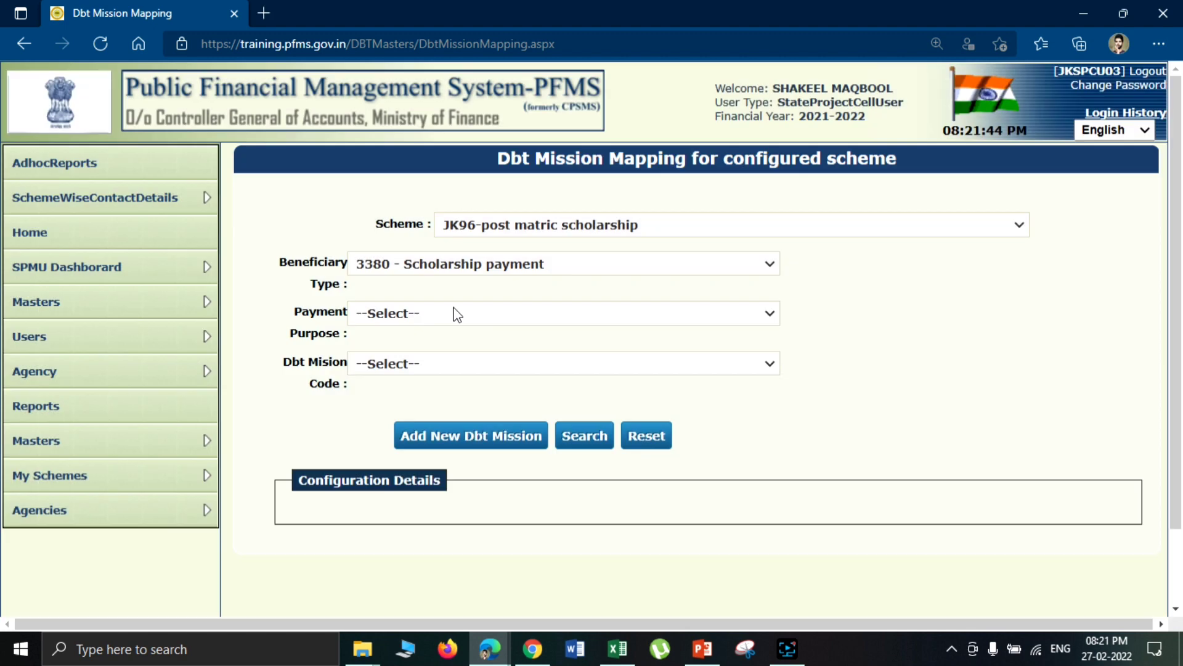
left_click(457, 314)
left_click(450, 349)
left_click(446, 363)
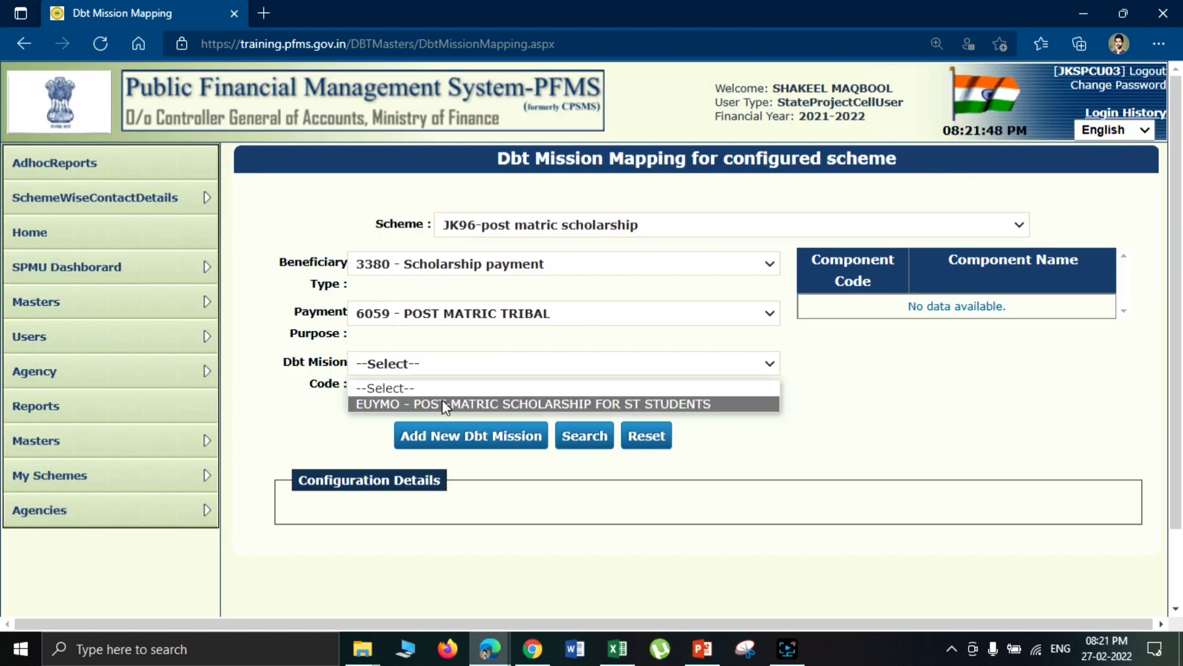
left_click(442, 402)
left_click(466, 433)
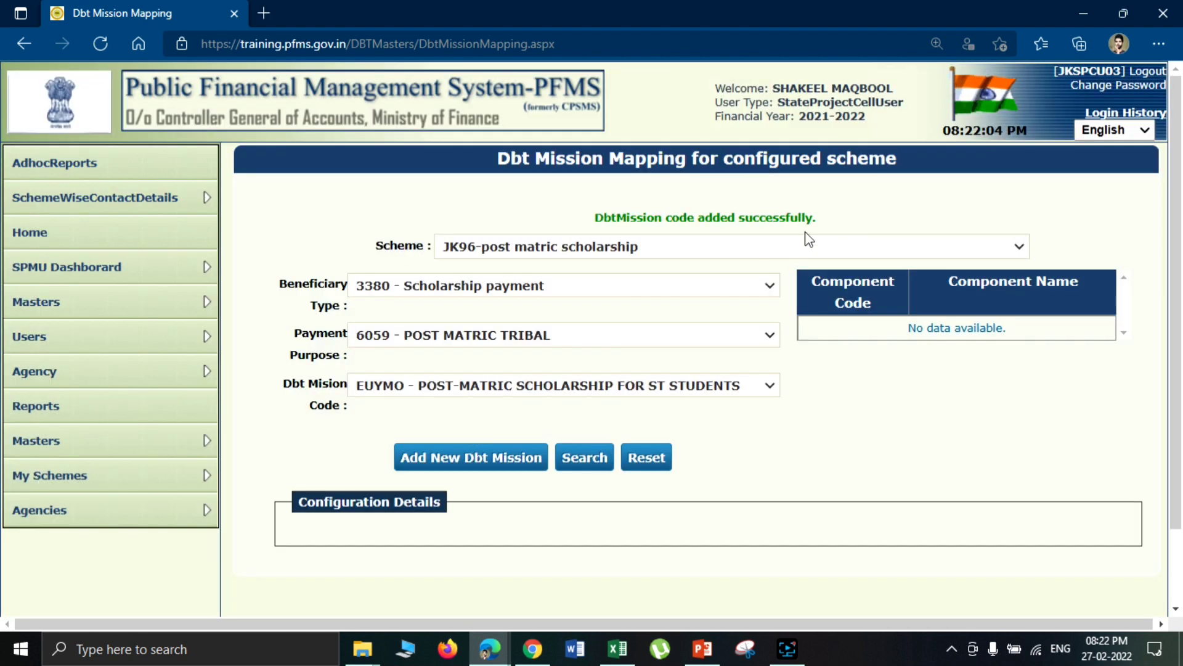
left_click_drag(822, 224, 757, 220)
left_click_drag(757, 221, 594, 220)
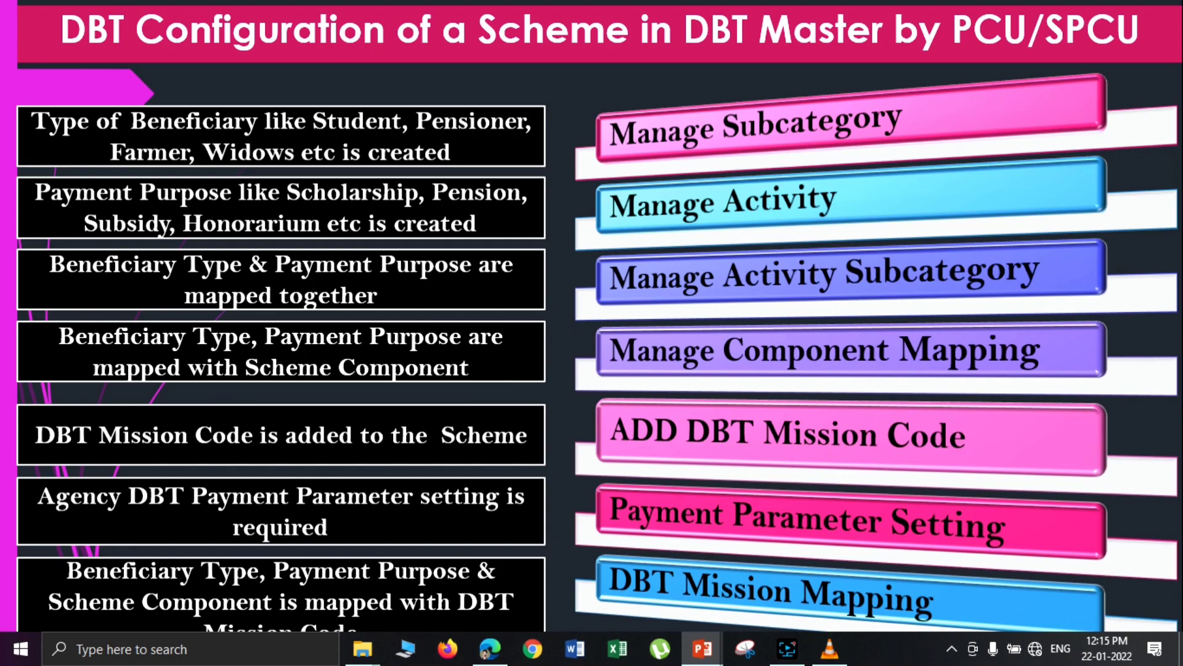